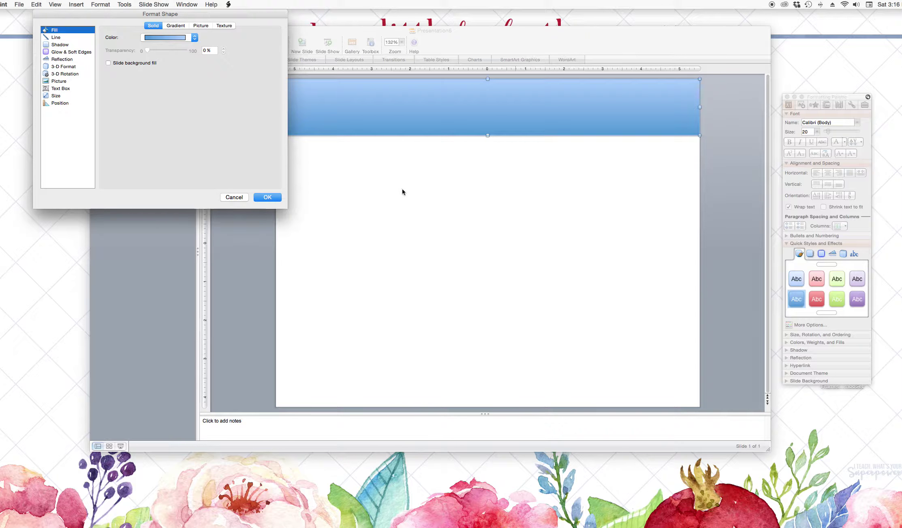
Step: Fill the banner rectangle with the picture Multi Stripes.jpg from the School Days Papers folder, tiled
{"action": "left_click", "coordinate": [200, 26]}
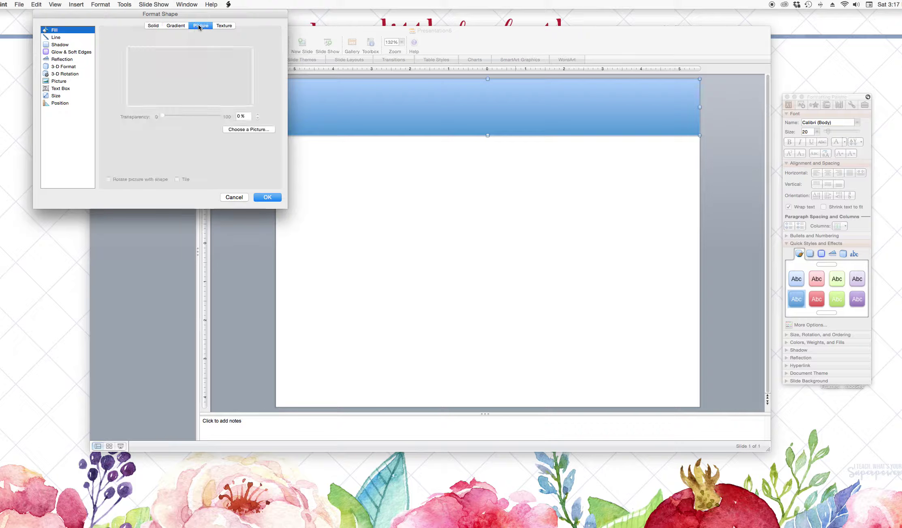
{"action": "left_click", "coordinate": [231, 130]}
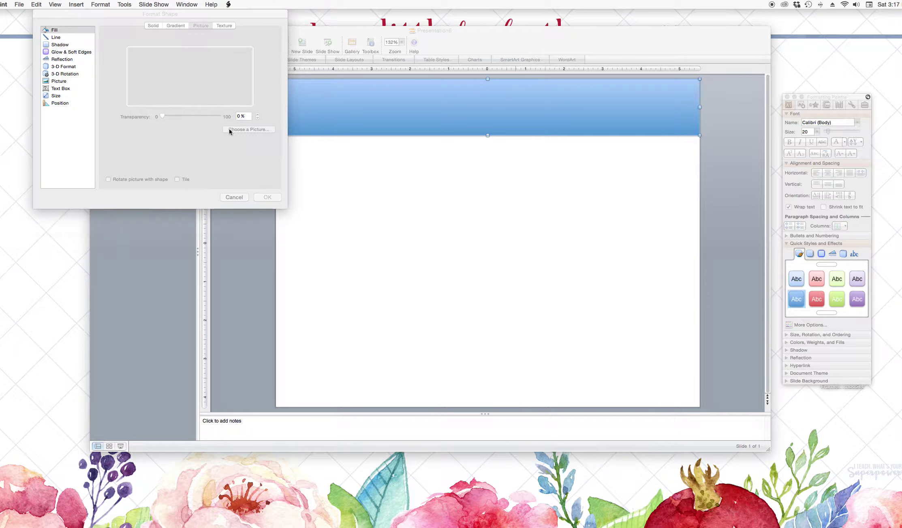
{"action": "left_click", "coordinate": [451, 108]}
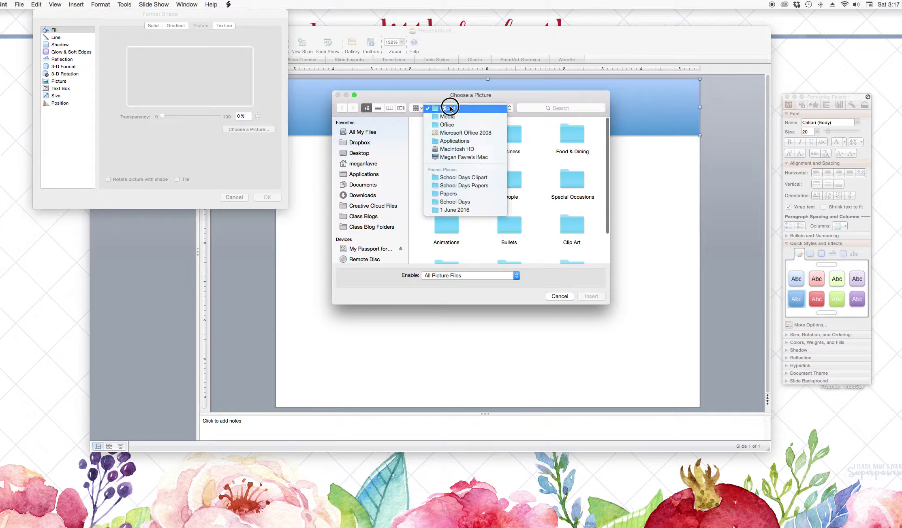
{"action": "left_click", "coordinate": [445, 183]}
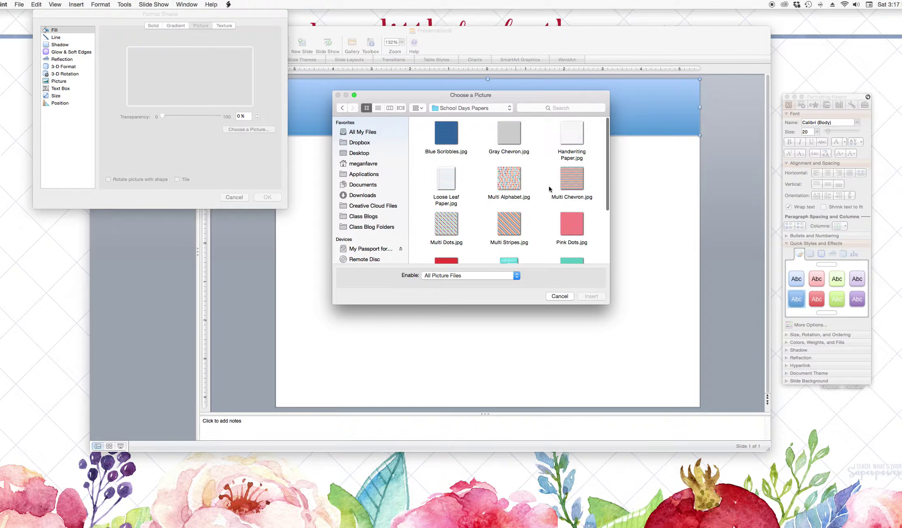
{"action": "double_click", "coordinate": [512, 223]}
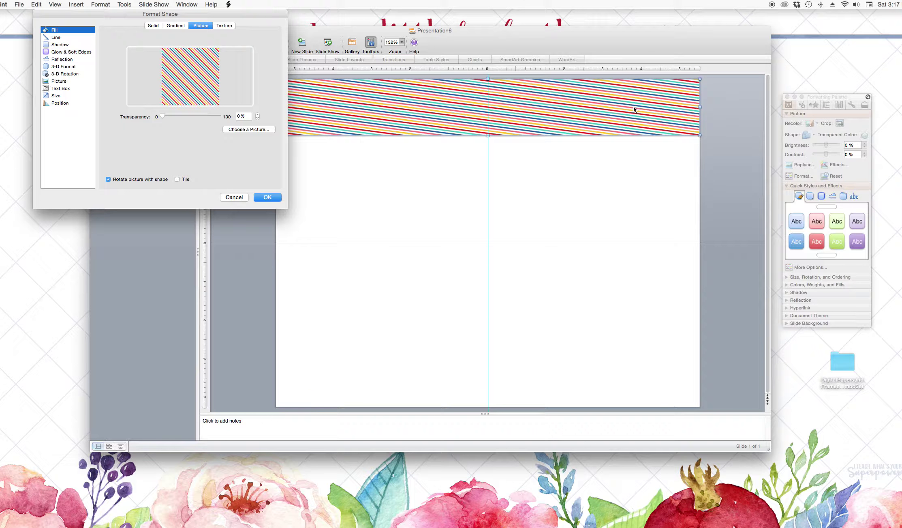
{"action": "left_click", "coordinate": [177, 179]}
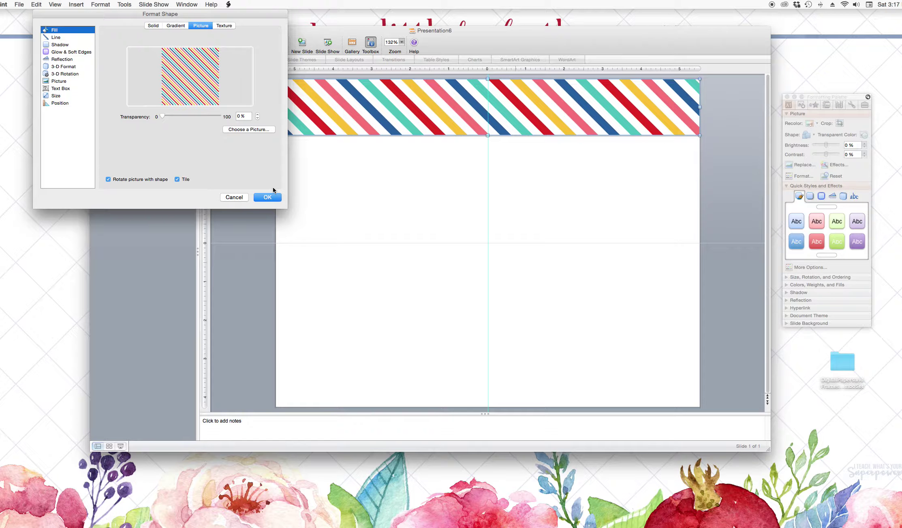
{"action": "left_click", "coordinate": [268, 197]}
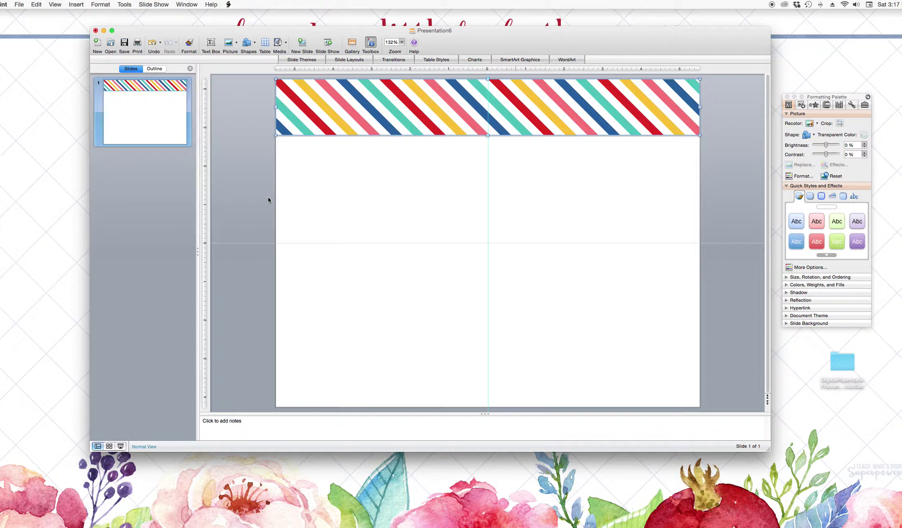
{"action": "left_click", "coordinate": [248, 128]}
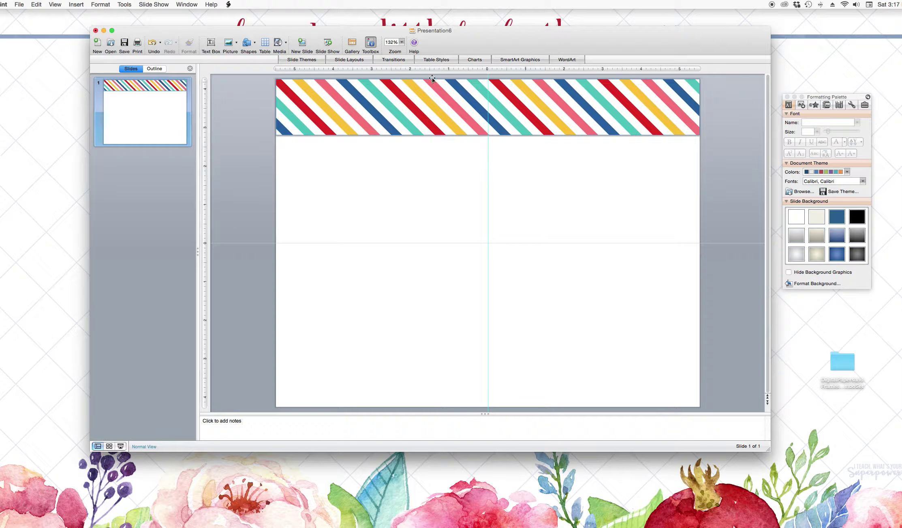
Step: Remove the outline and the shadow from the striped banner
{"action": "right_click", "coordinate": [552, 117]}
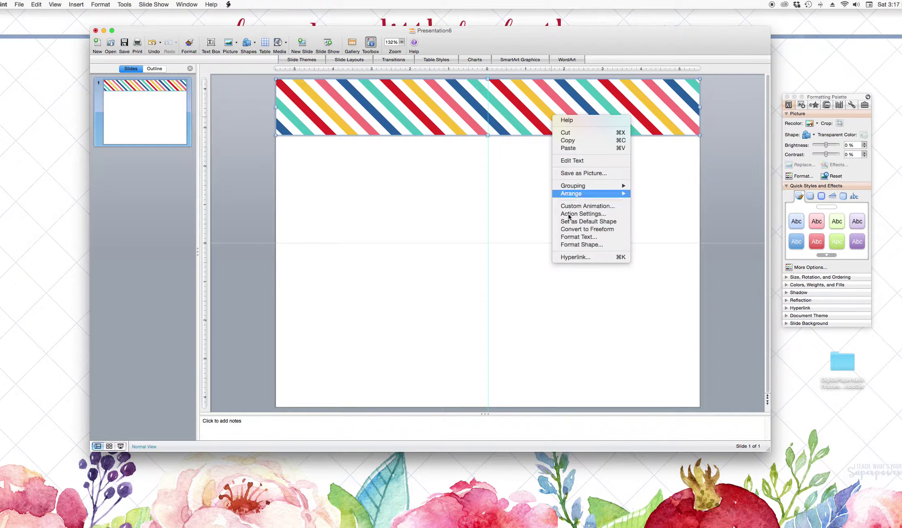
{"action": "left_click", "coordinate": [571, 244]}
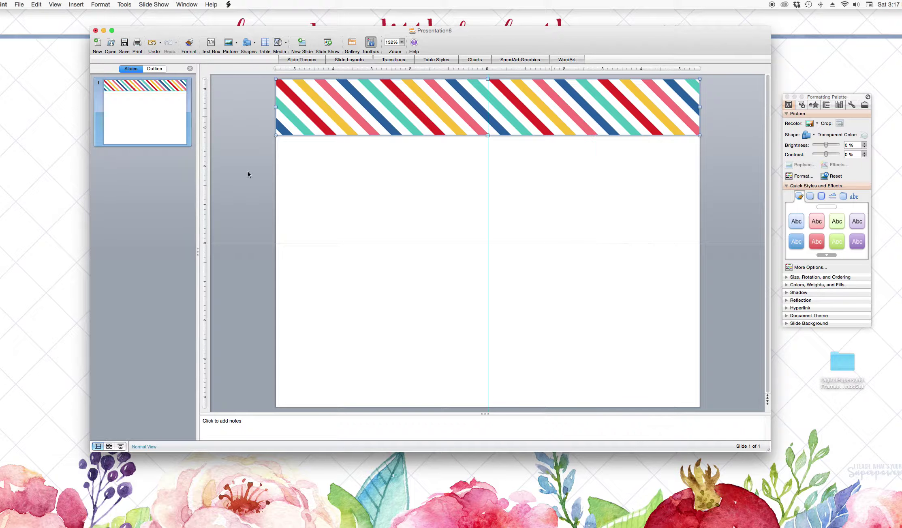
{"action": "left_click", "coordinate": [55, 38]}
{"action": "left_click", "coordinate": [168, 38]}
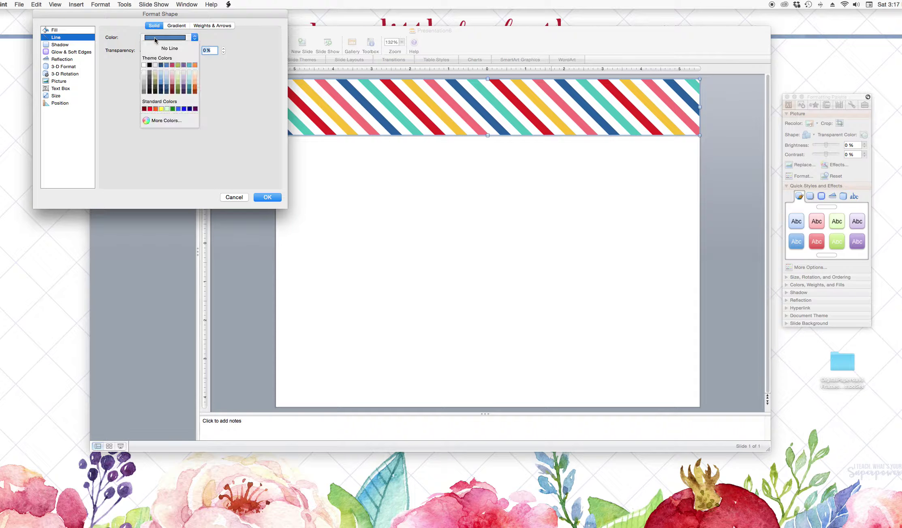
{"action": "left_click", "coordinate": [160, 43]}
{"action": "left_click", "coordinate": [63, 45]}
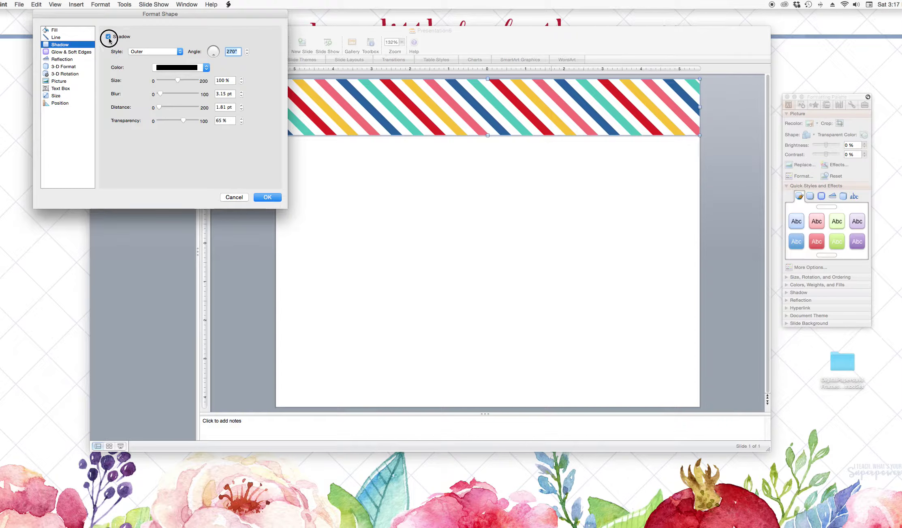
{"action": "left_click", "coordinate": [267, 197]}
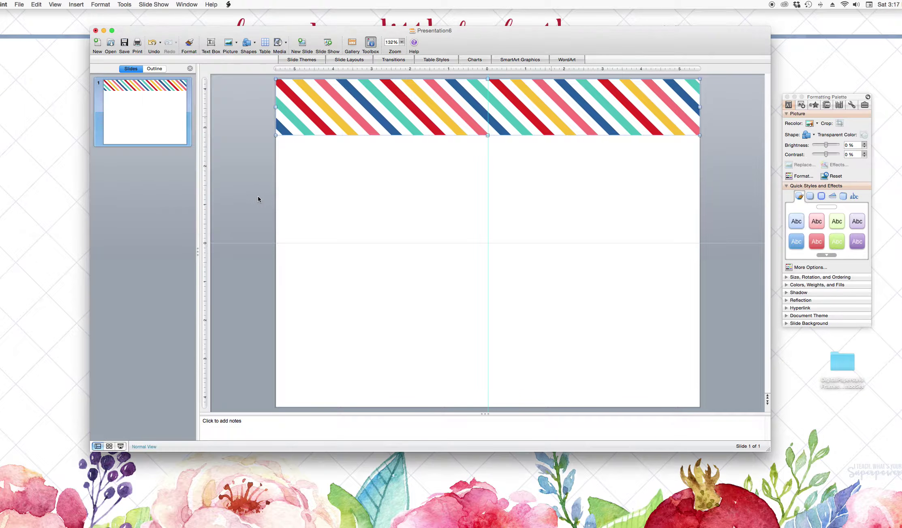
{"action": "left_click", "coordinate": [284, 154]}
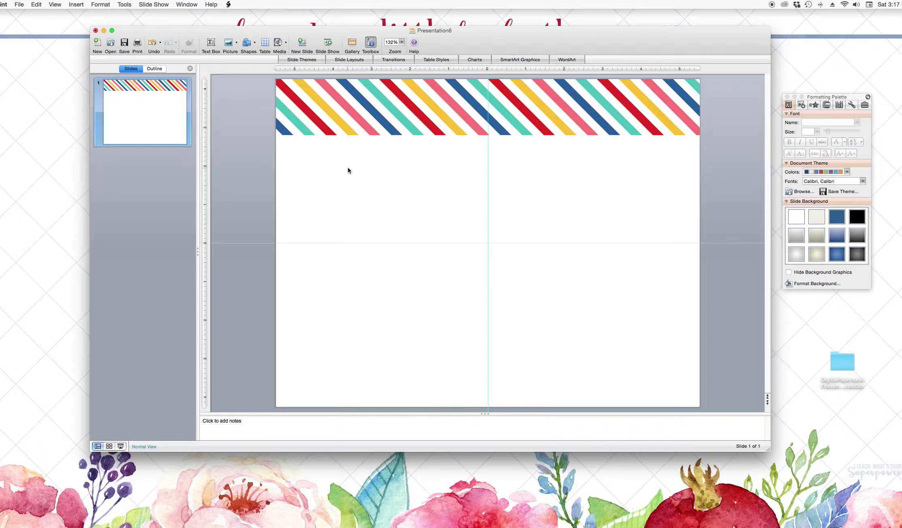
Step: Draw a thin rectangle across the full slide width, overlapping the lower edge of the striped banner
{"action": "left_click", "coordinate": [248, 44]}
{"action": "mouse_move", "coordinate": [254, 79]}
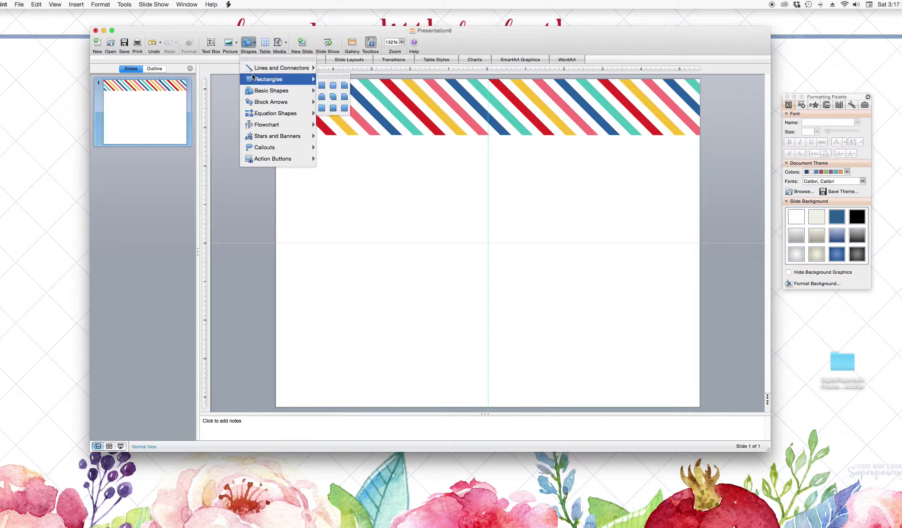
{"action": "left_click", "coordinate": [323, 86]}
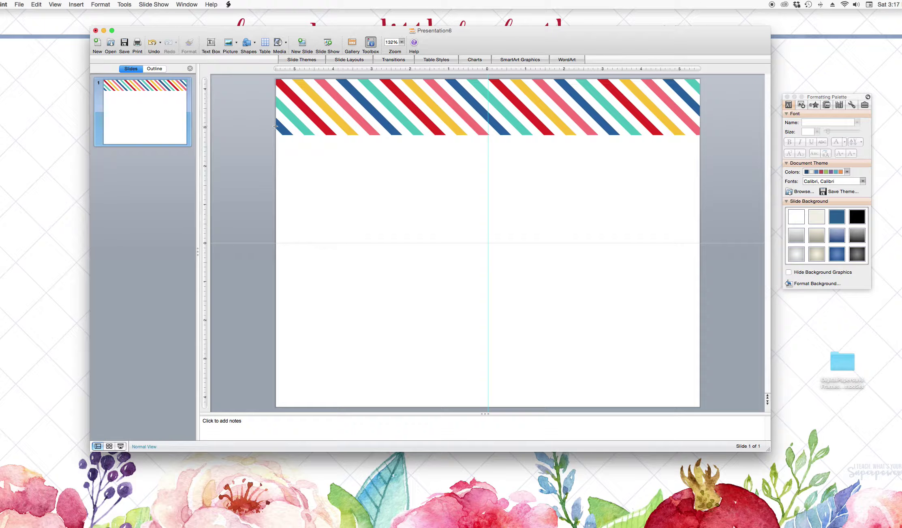
{"action": "left_click_drag", "start_coordinate": [275, 126], "coordinate": [698, 145]}
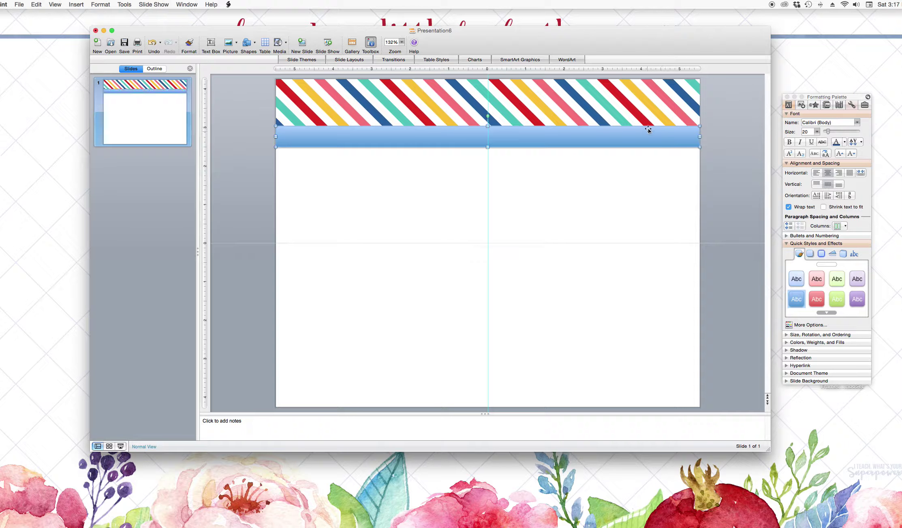
Step: Format the thin rectangle with a solid dark blue fill
{"action": "right_click", "coordinate": [435, 137]}
{"action": "left_click", "coordinate": [471, 264]}
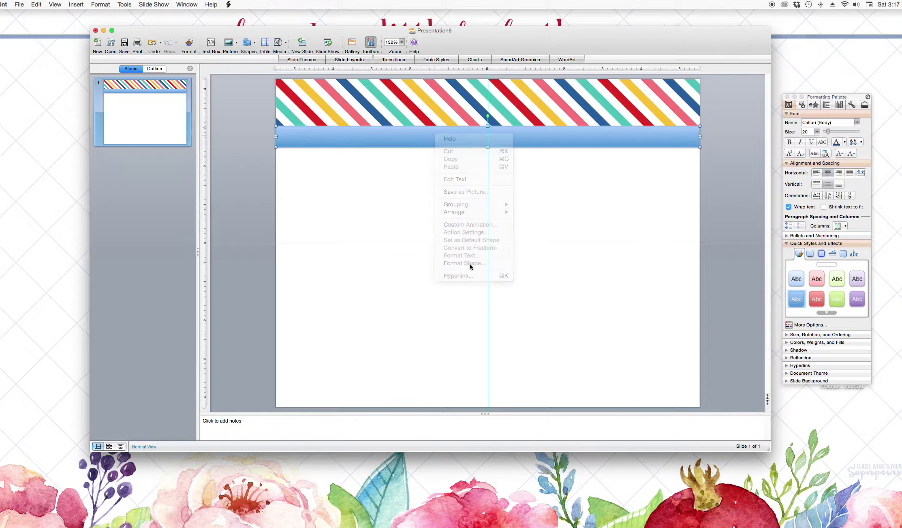
{"action": "left_click", "coordinate": [268, 197]}
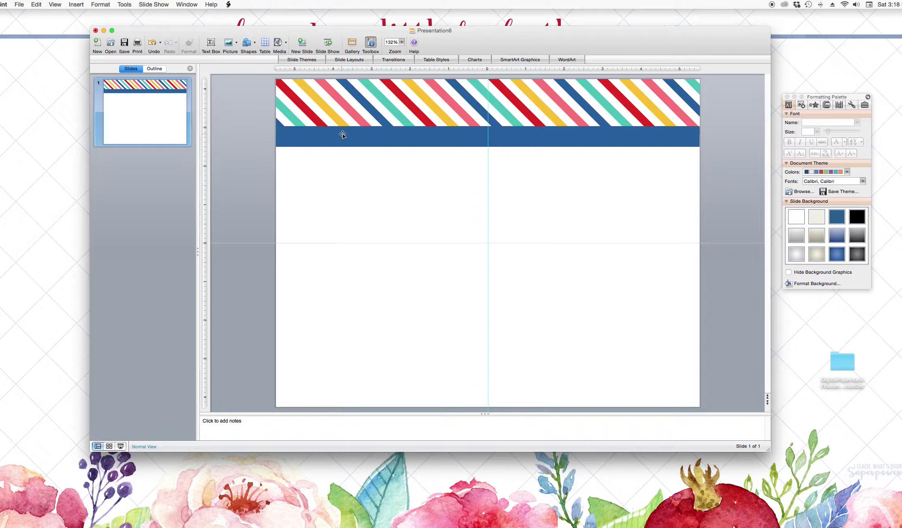
Step: Send the dark blue rectangle backward behind the striped banner
{"action": "left_click", "coordinate": [345, 127]}
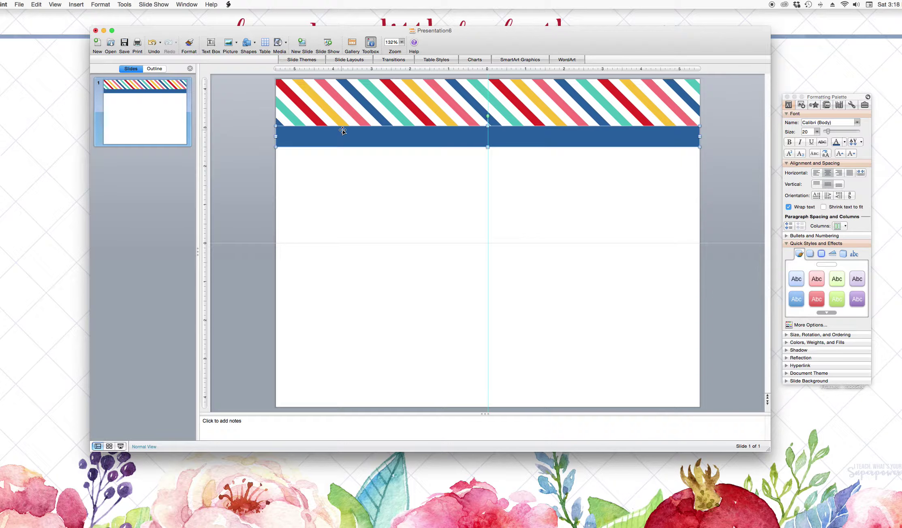
{"action": "right_click", "coordinate": [339, 136]}
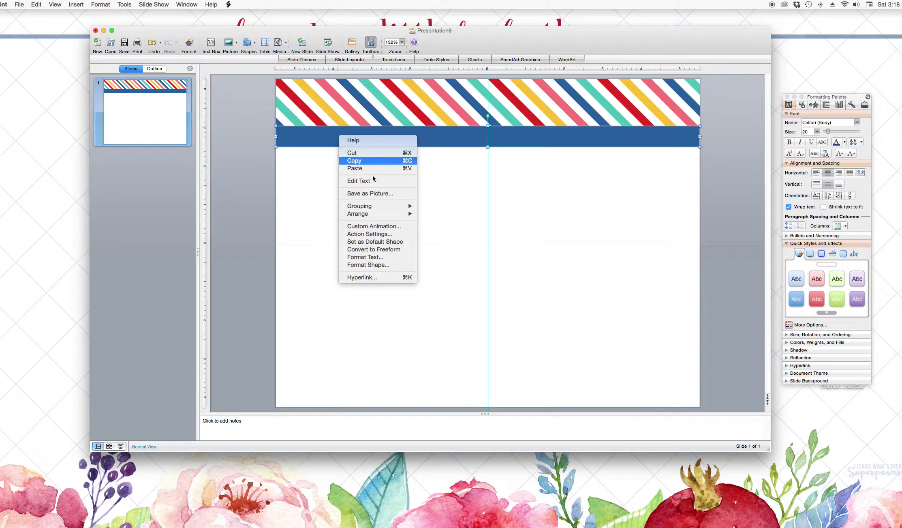
{"action": "mouse_move", "coordinate": [379, 217]}
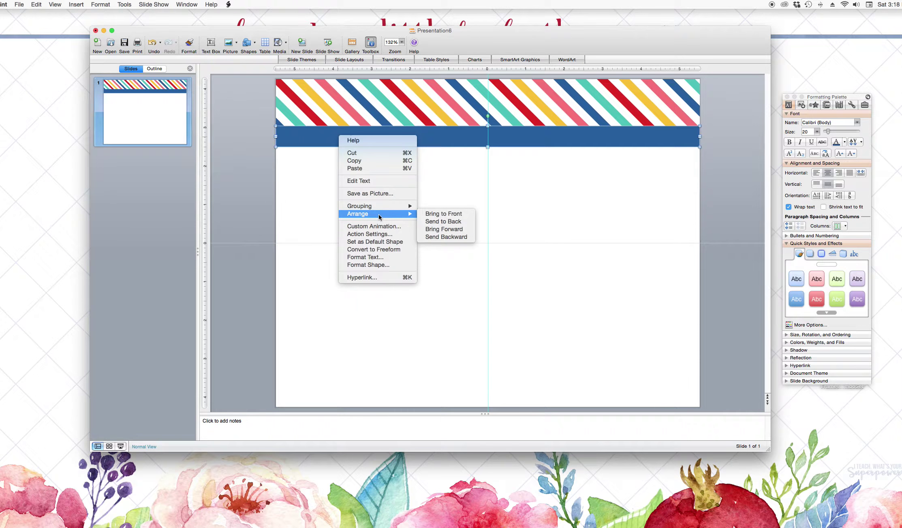
{"action": "left_click", "coordinate": [426, 236]}
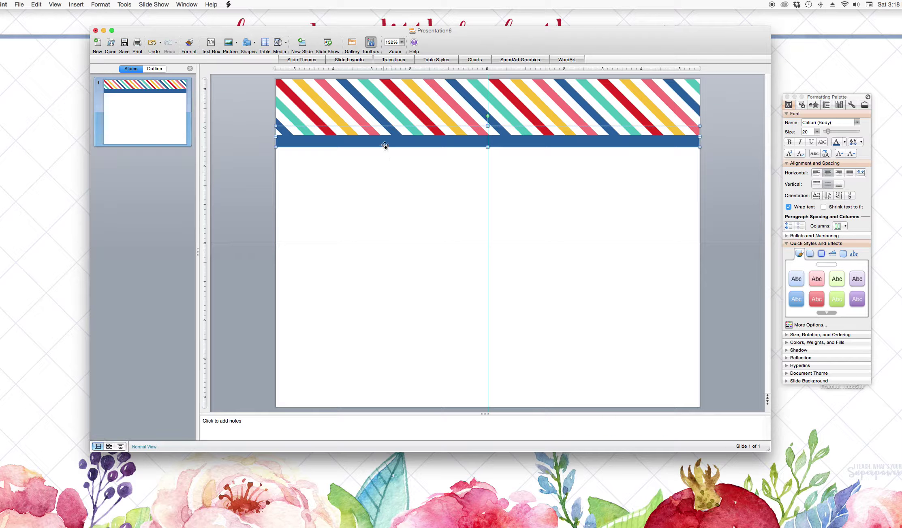
Step: Nudge the blue rectangle up until only a narrow strip shows below the striped banner
{"action": "key", "text": "Up"}
{"action": "key", "text": "Up"}
{"action": "key", "text": "Up"}
{"action": "key", "text": "Up"}
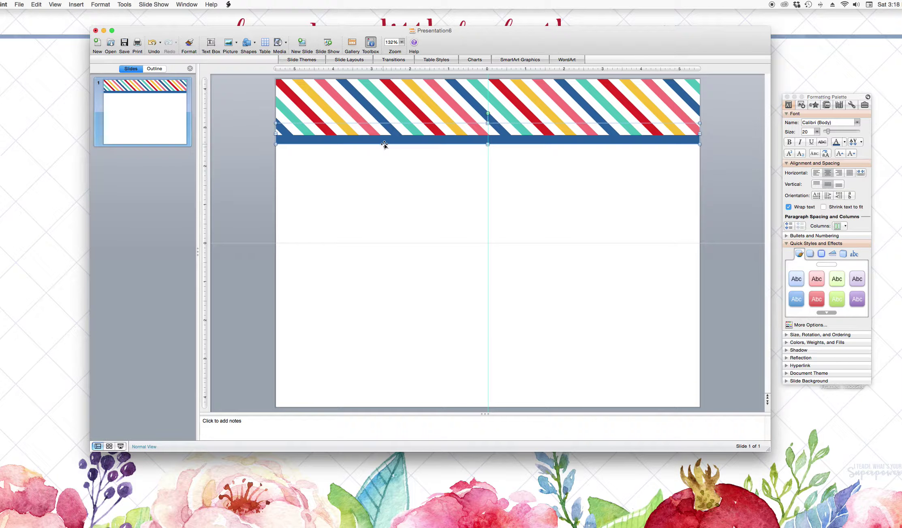
{"action": "key", "text": "Up"}
{"action": "key", "text": "Up"}
{"action": "key", "text": "Up"}
{"action": "key", "text": "Up"}
{"action": "key", "text": "Up"}
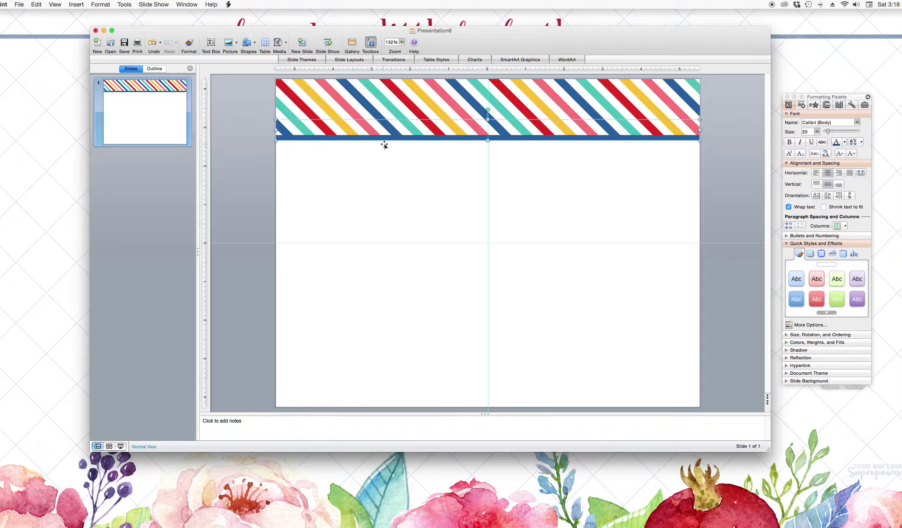
{"action": "key", "text": "Up"}
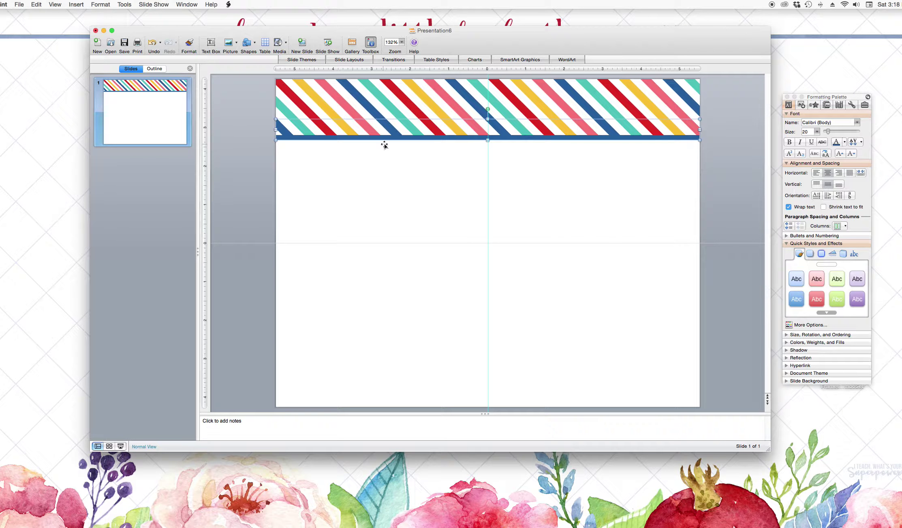
{"action": "left_click", "coordinate": [387, 184]}
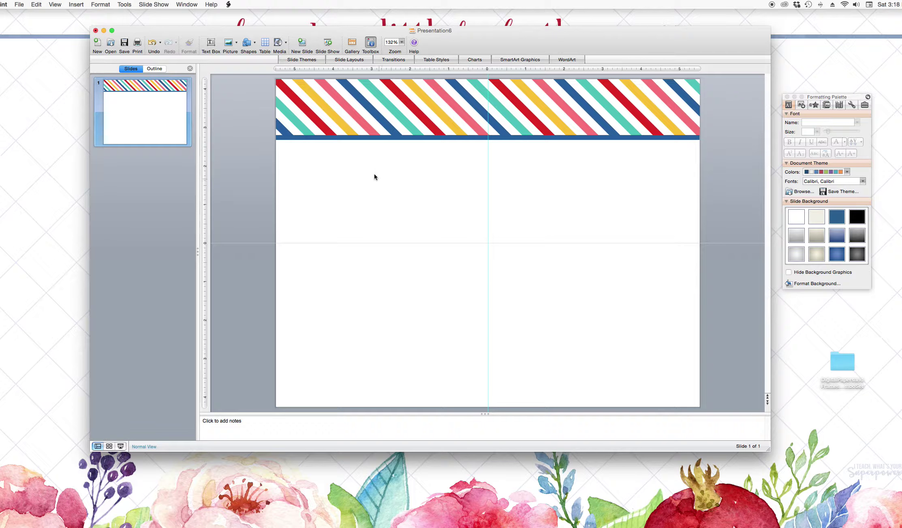
Step: Add a nearly slide-wide text box below the blue strip, centred on the slide, with its text aligned to the centre
{"action": "left_click", "coordinate": [207, 42]}
{"action": "left_click_drag", "start_coordinate": [282, 145], "coordinate": [690, 388]}
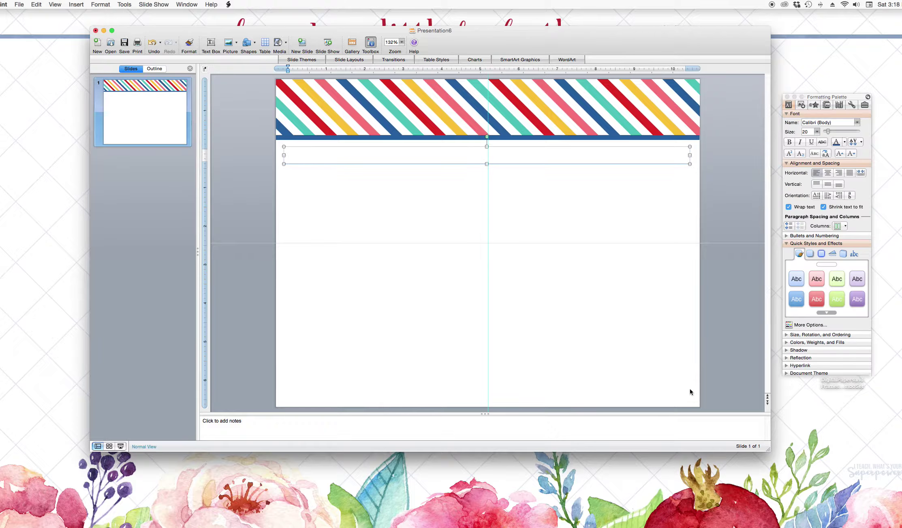
{"action": "left_click", "coordinate": [549, 146]}
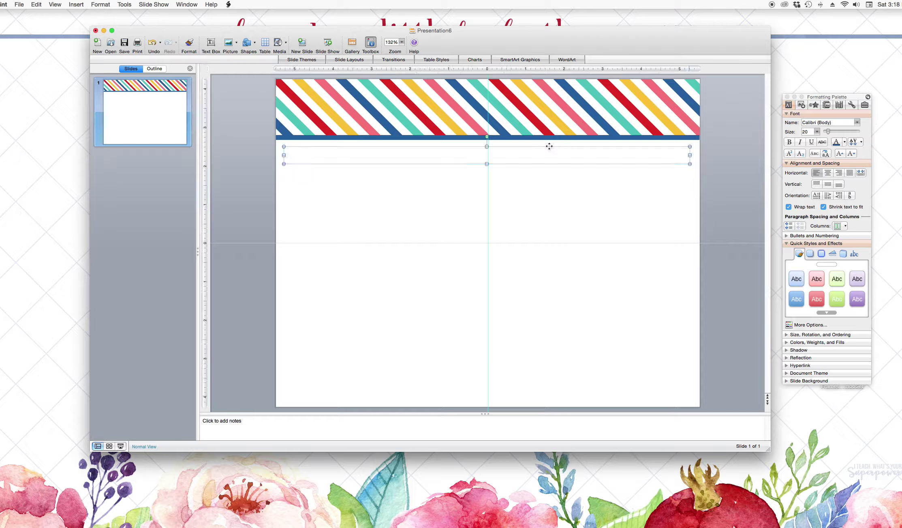
{"action": "left_click_drag", "start_coordinate": [549, 146], "coordinate": [550, 146]}
{"action": "left_click", "coordinate": [803, 163]}
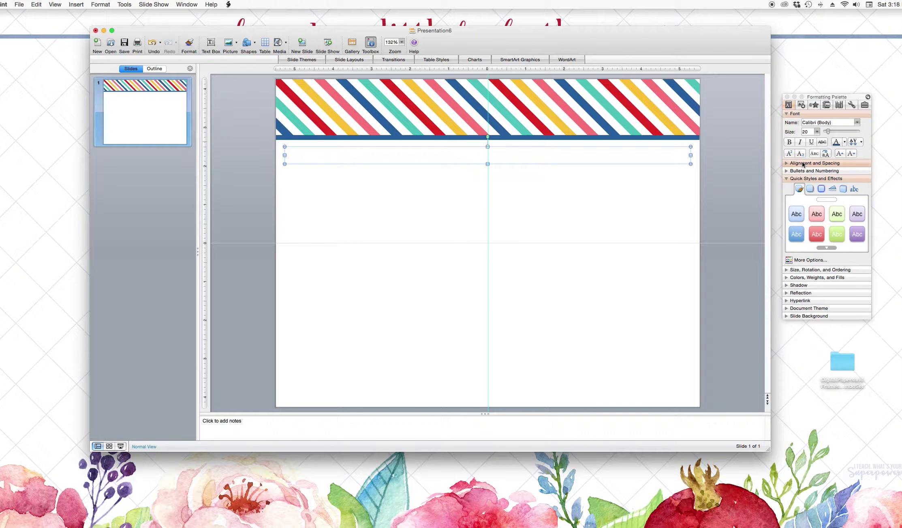
{"action": "left_click", "coordinate": [803, 163]}
{"action": "left_click", "coordinate": [517, 155]}
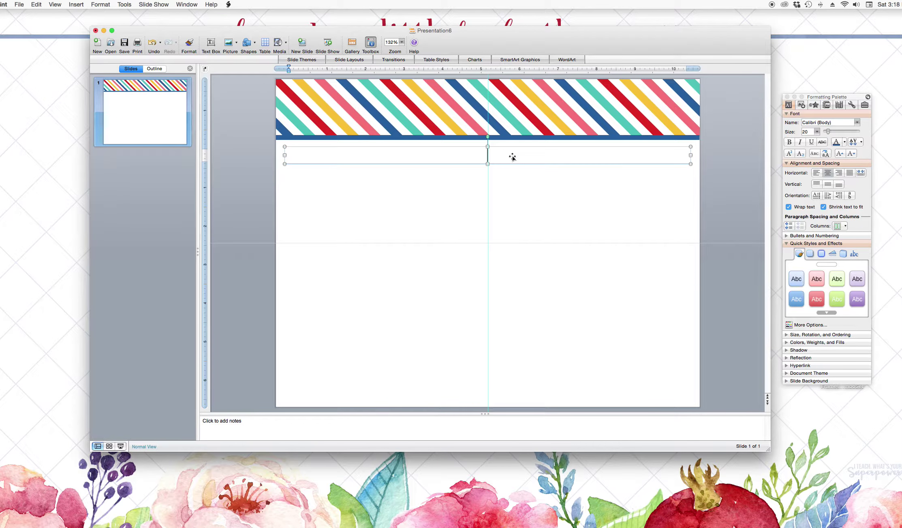
Step: Enter "Welcome", "to" and "First Grade!" on three separate lines in the text box
{"action": "type", "text": "Welcome"}
{"action": "key", "text": "Return"}
{"action": "type", "text": "to"}
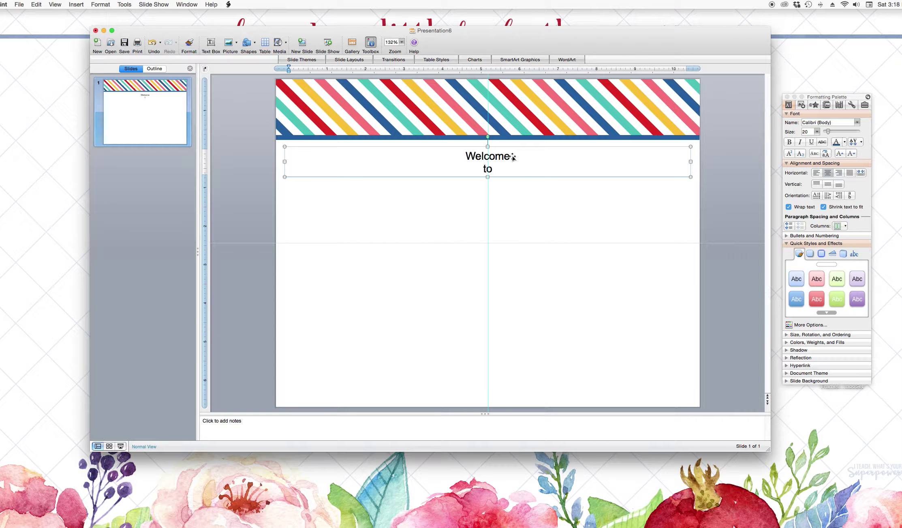
{"action": "key", "text": "Return"}
{"action": "type", "text": "First"}
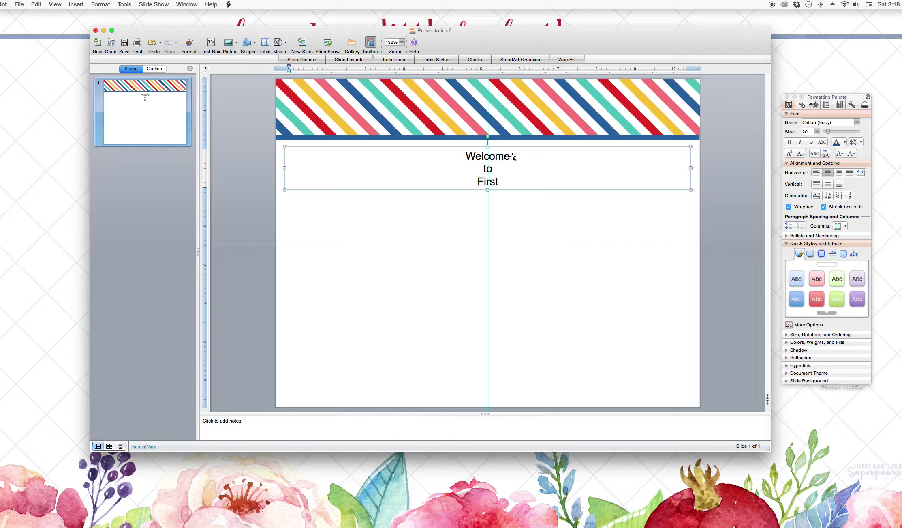
{"action": "type", "text": " Grade!"}
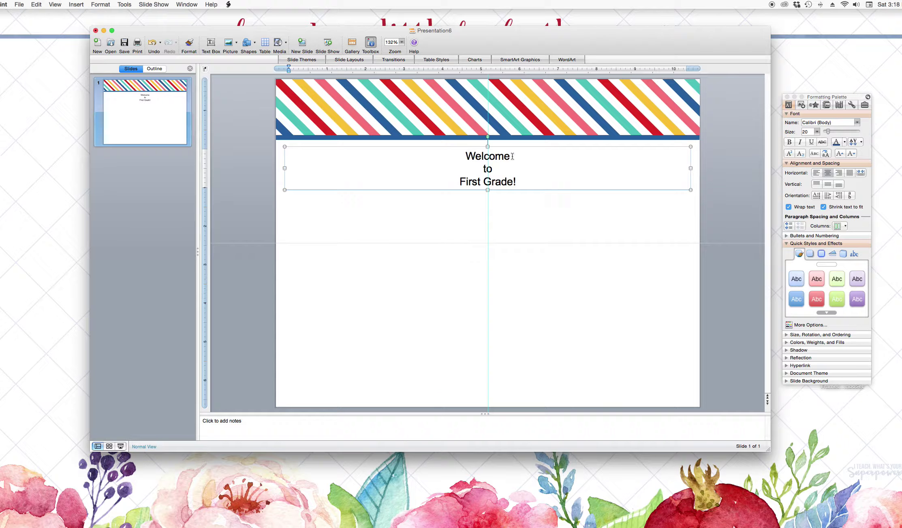
Step: Set all three lines of the welcome text to the KG Second Chances Solid font at size 90
{"action": "left_click_drag", "start_coordinate": [465, 154], "coordinate": [536, 183]}
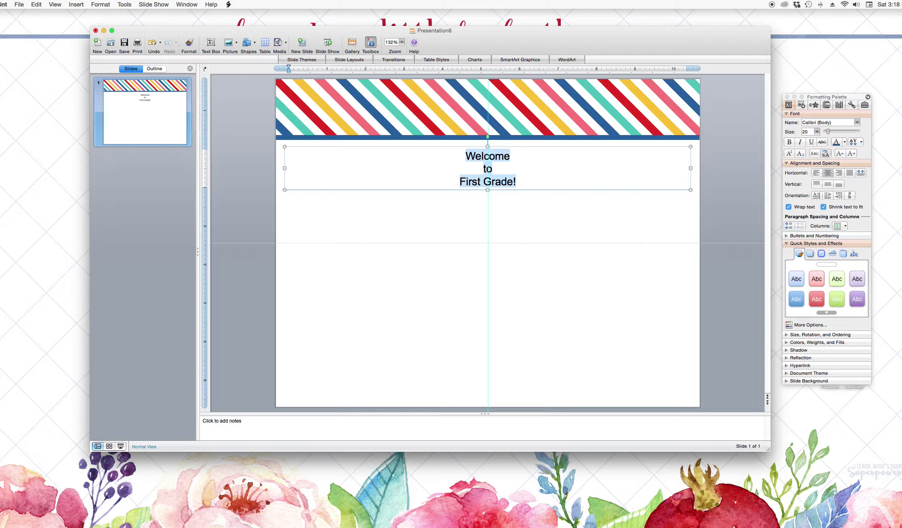
{"action": "left_click", "coordinate": [857, 123]}
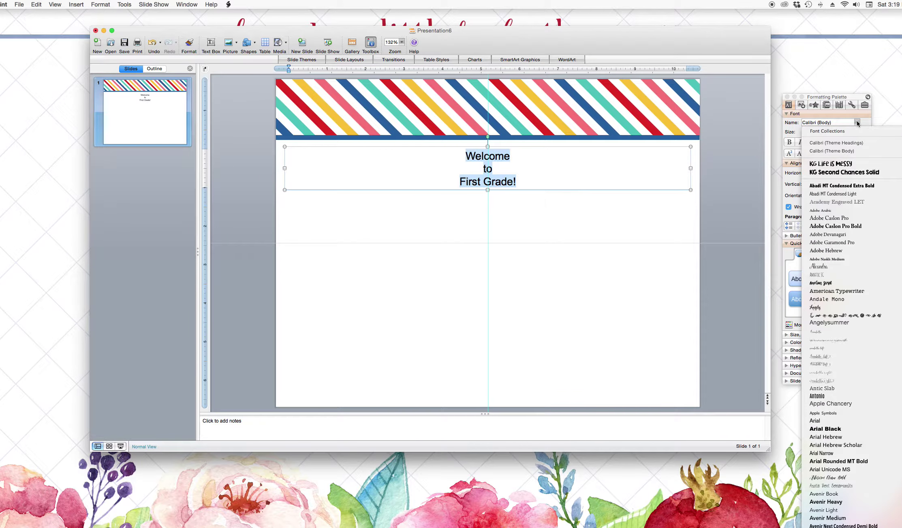
{"action": "left_click", "coordinate": [840, 172]}
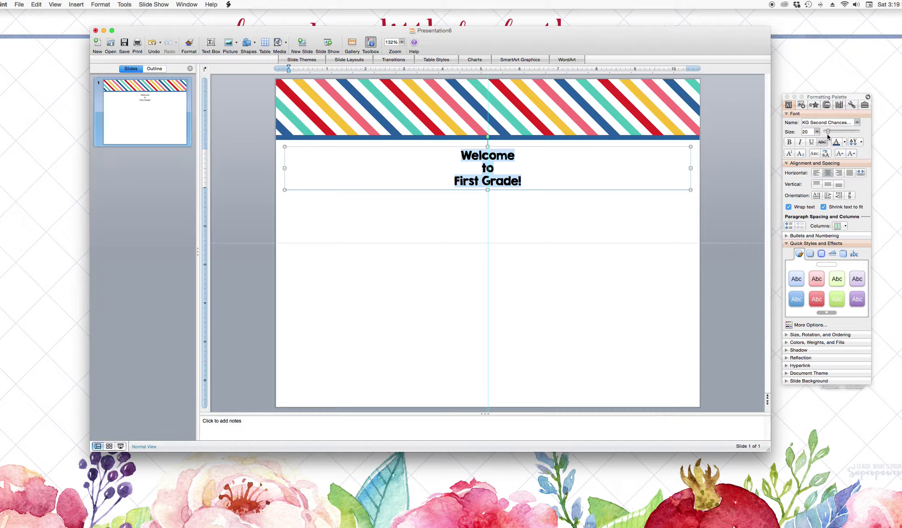
{"action": "left_click_drag", "start_coordinate": [828, 134], "coordinate": [853, 133]}
{"action": "left_click", "coordinate": [807, 131]}
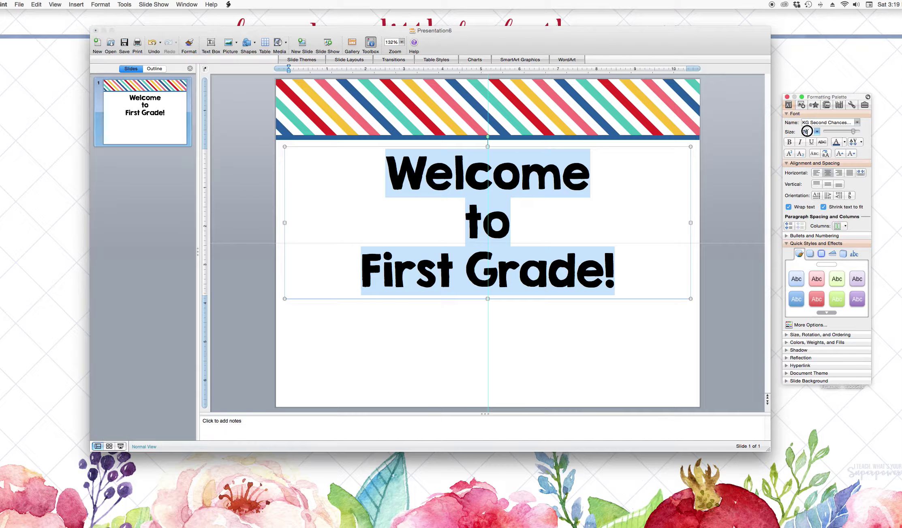
{"action": "type", "text": "90"}
{"action": "key", "text": "Return"}
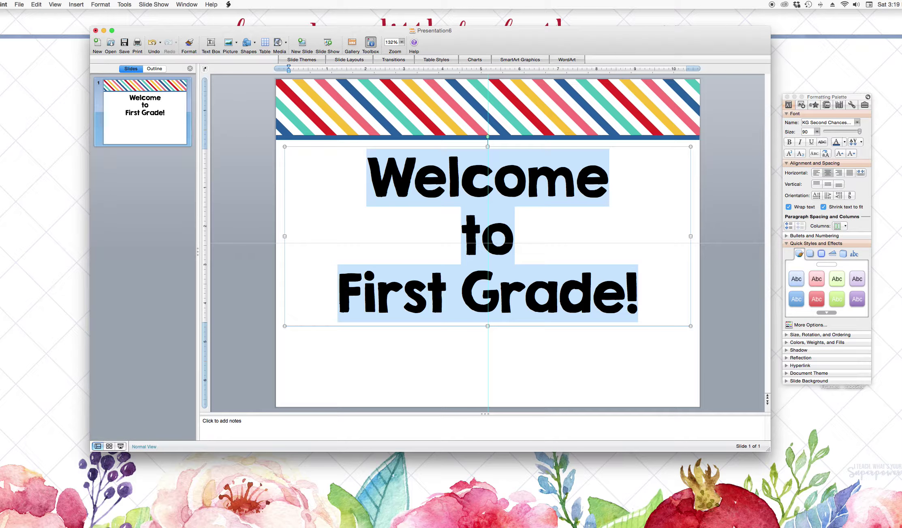
Step: Change the font of the "First Grade!" line to KG Life is Messy
{"action": "left_click", "coordinate": [403, 291]}
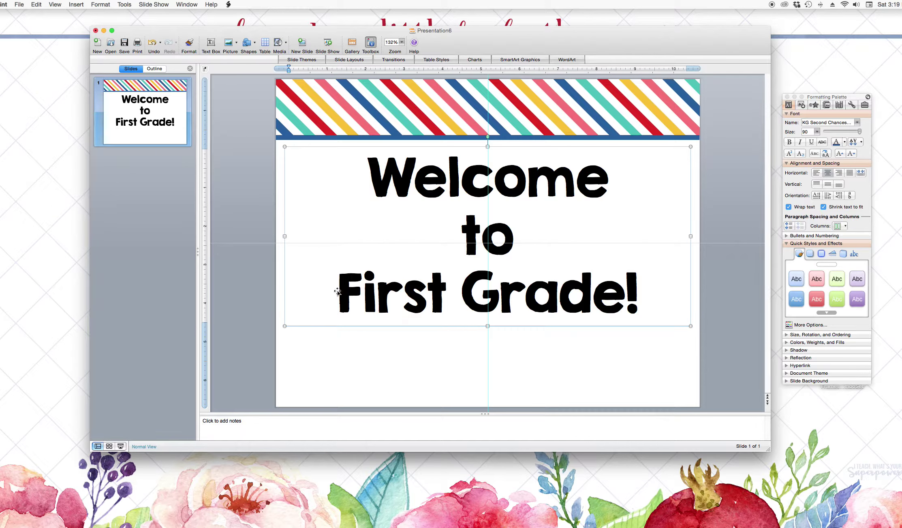
{"action": "left_click_drag", "start_coordinate": [337, 291], "coordinate": [656, 292]}
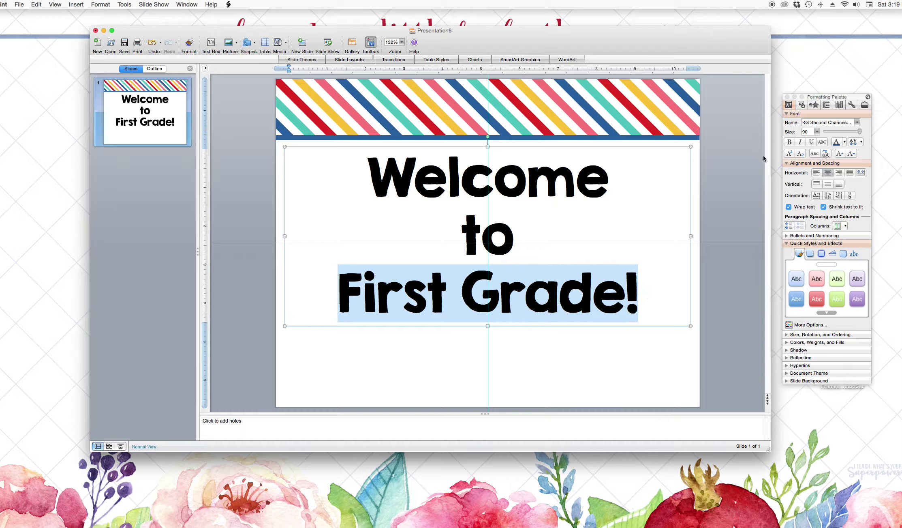
{"action": "left_click", "coordinate": [859, 122]}
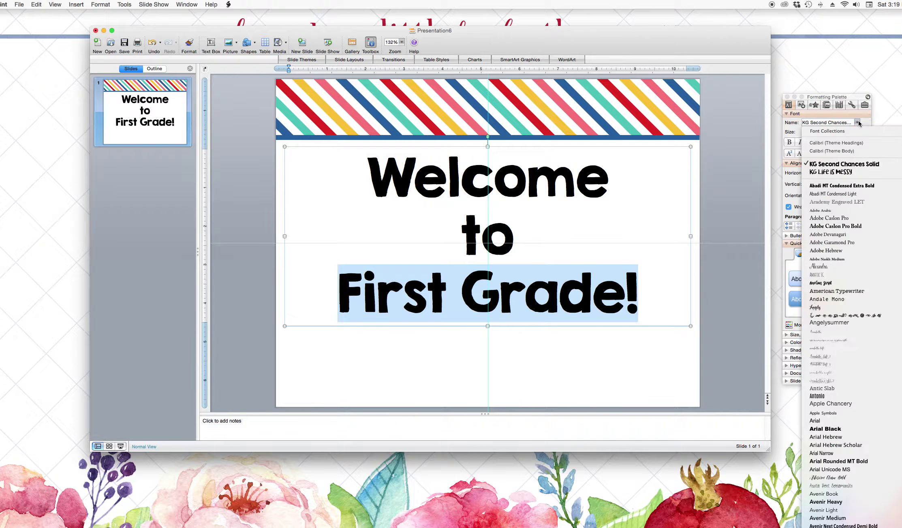
{"action": "left_click", "coordinate": [846, 173]}
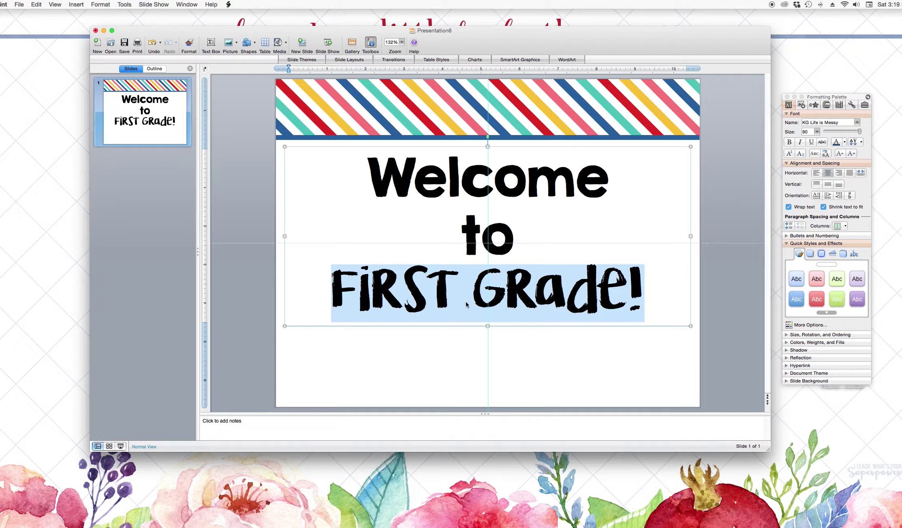
Step: Colour all three lines of text teal, sampling the colour from a teal stripe in the banner
{"action": "left_click_drag", "start_coordinate": [367, 168], "coordinate": [665, 314]}
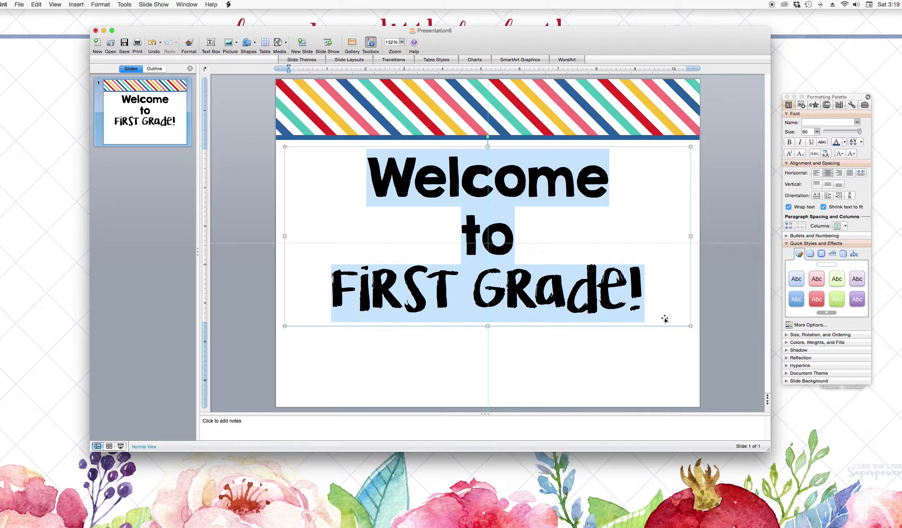
{"action": "left_click", "coordinate": [845, 142]}
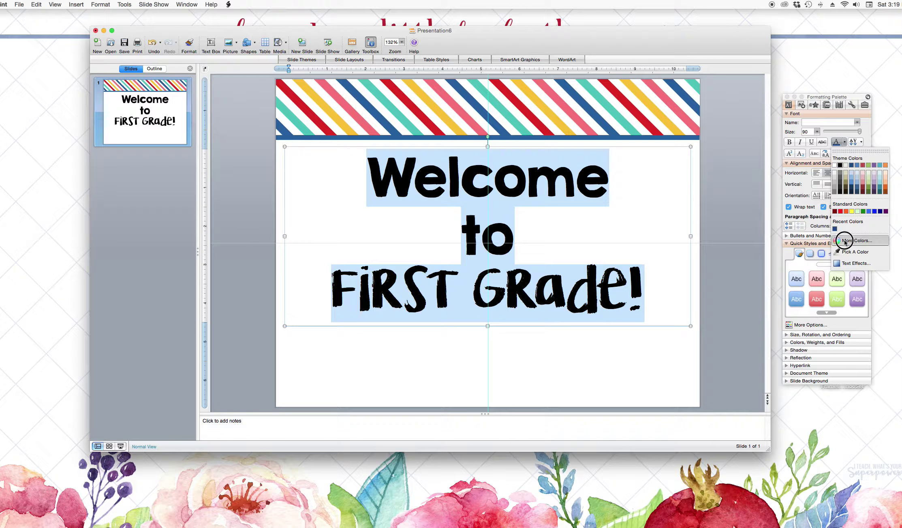
{"action": "left_click", "coordinate": [846, 242]}
{"action": "left_click", "coordinate": [409, 219]}
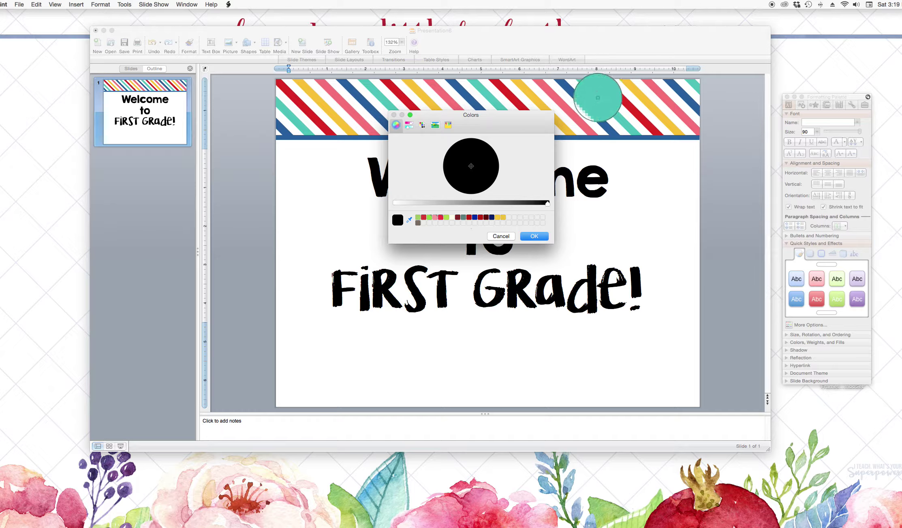
{"action": "left_click", "coordinate": [598, 96]}
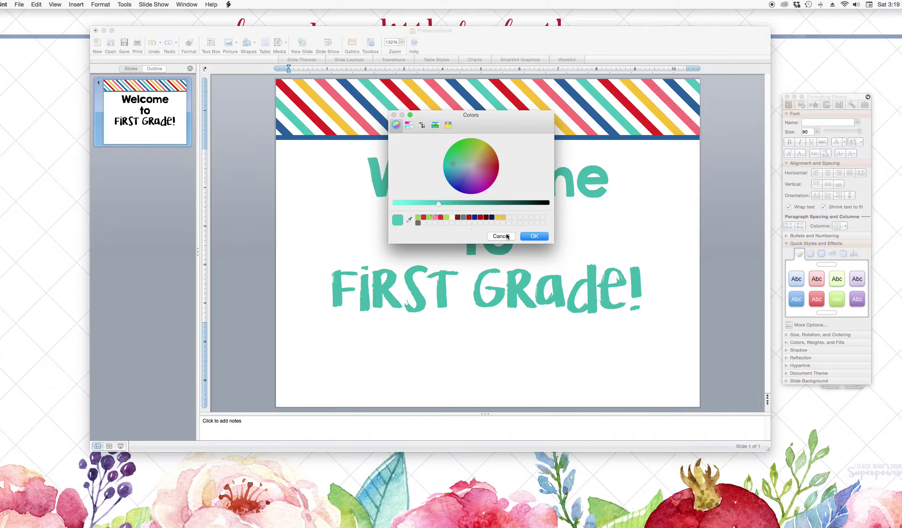
{"action": "left_click", "coordinate": [533, 236]}
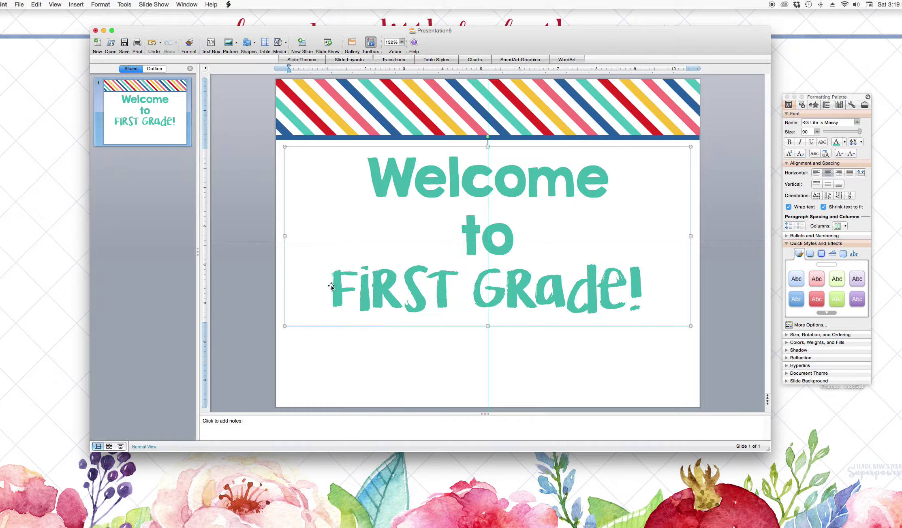
Step: Recolour the F, the G and the exclamation mark in "First Grade!" with the recent dark blue (RGB 30, 72, 140)
{"action": "left_click", "coordinate": [351, 284]}
{"action": "left_click_drag", "start_coordinate": [333, 285], "coordinate": [355, 285]}
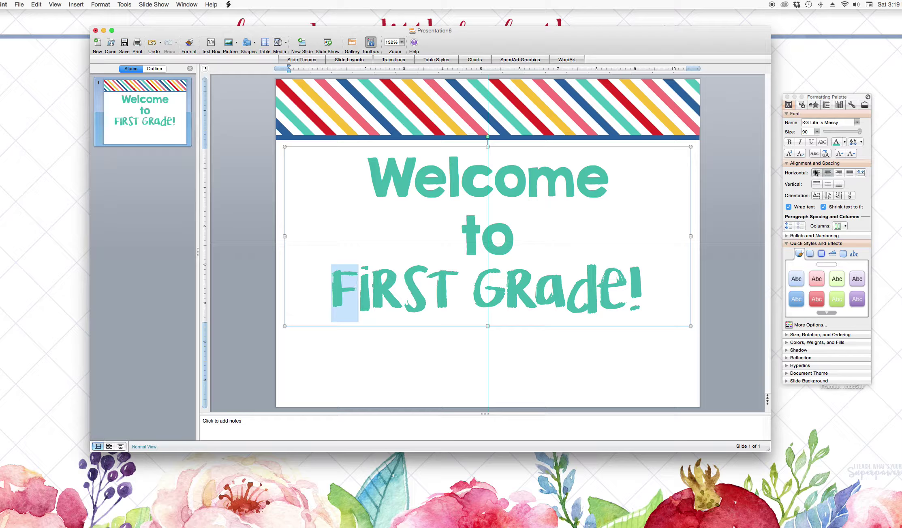
{"action": "left_click", "coordinate": [844, 142]}
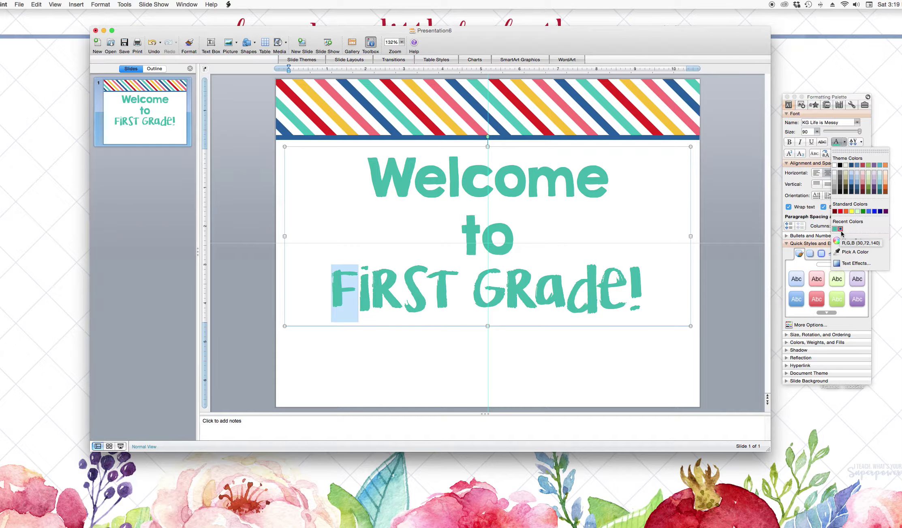
{"action": "left_click", "coordinate": [841, 229]}
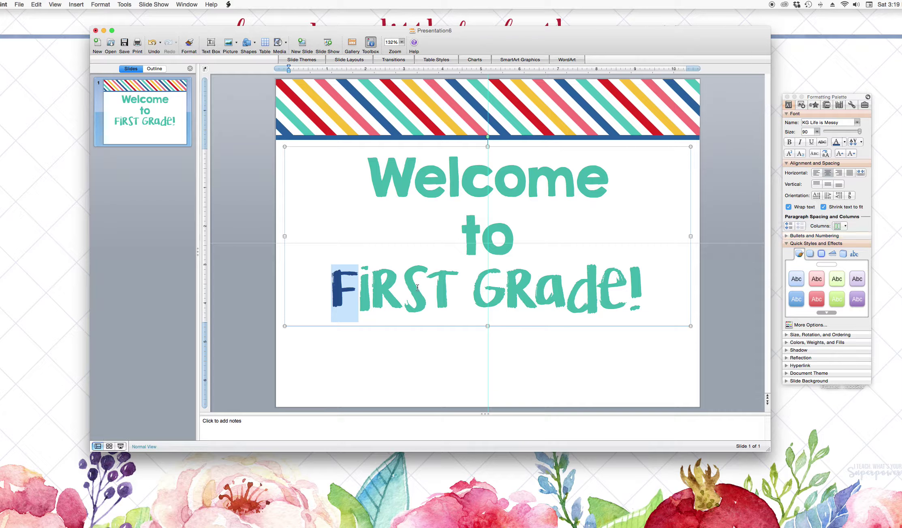
{"action": "left_click", "coordinate": [360, 289]}
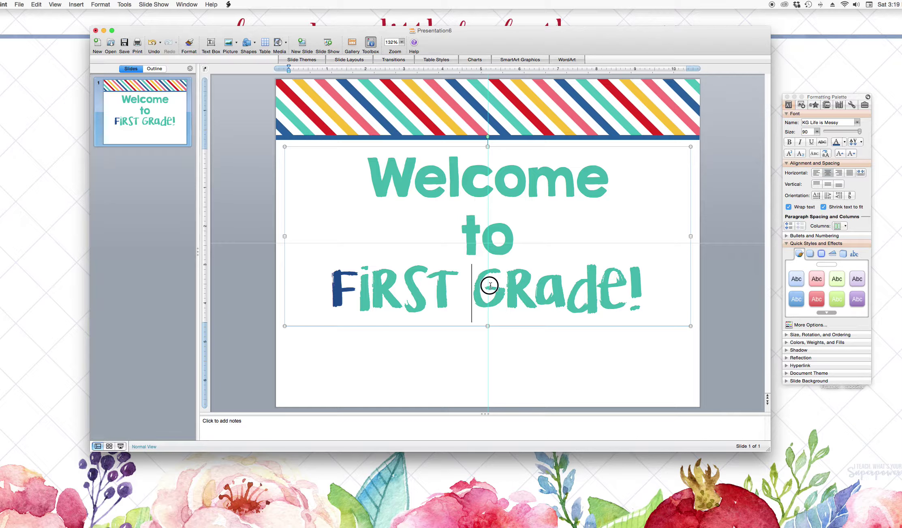
{"action": "left_click_drag", "start_coordinate": [472, 289], "coordinate": [507, 289]}
{"action": "left_click", "coordinate": [836, 143]}
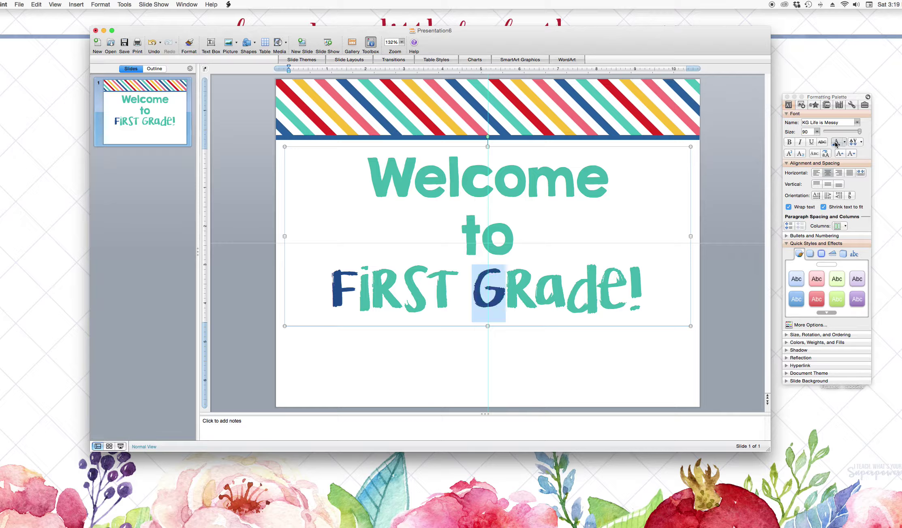
{"action": "left_click_drag", "start_coordinate": [627, 287], "coordinate": [644, 287]}
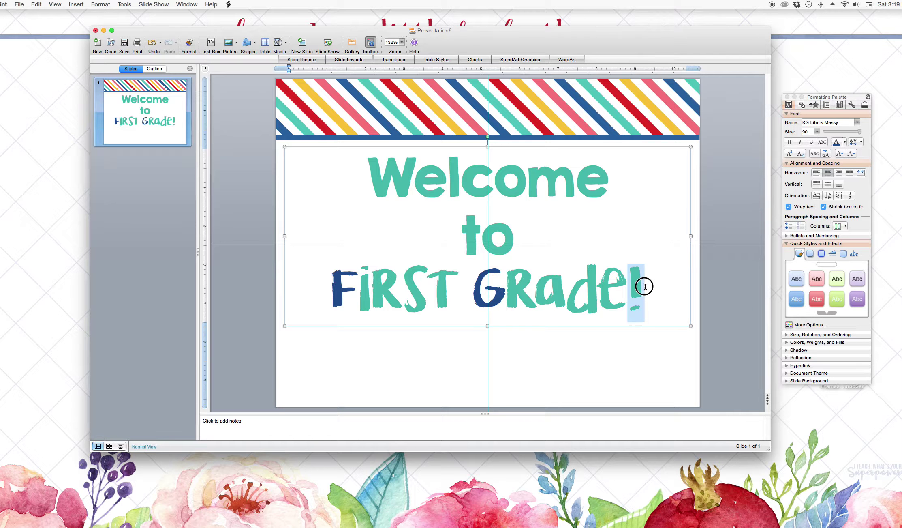
{"action": "left_click", "coordinate": [834, 142]}
Step: Recolour the "i" of "First" and the "r" of "Grade" pink, sampled from a pink banner stripe
{"action": "left_click_drag", "start_coordinate": [358, 289], "coordinate": [372, 289]}
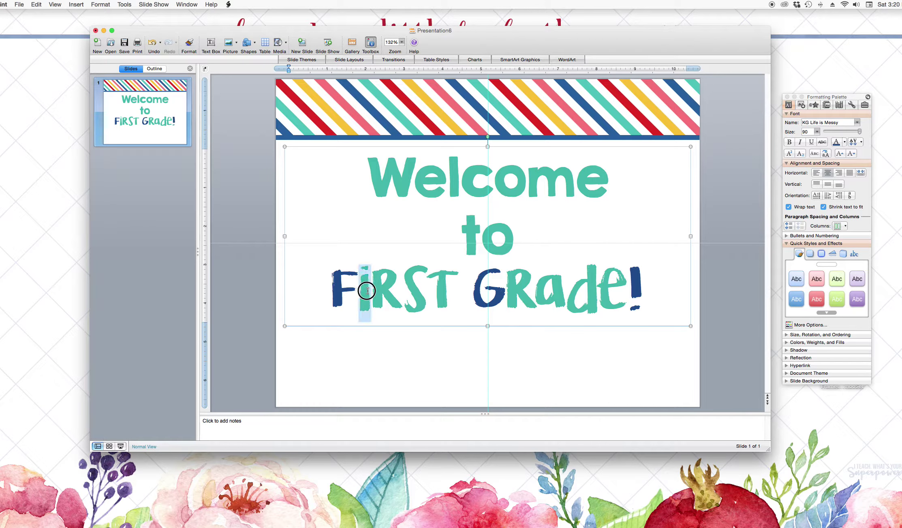
{"action": "left_click", "coordinate": [845, 142]}
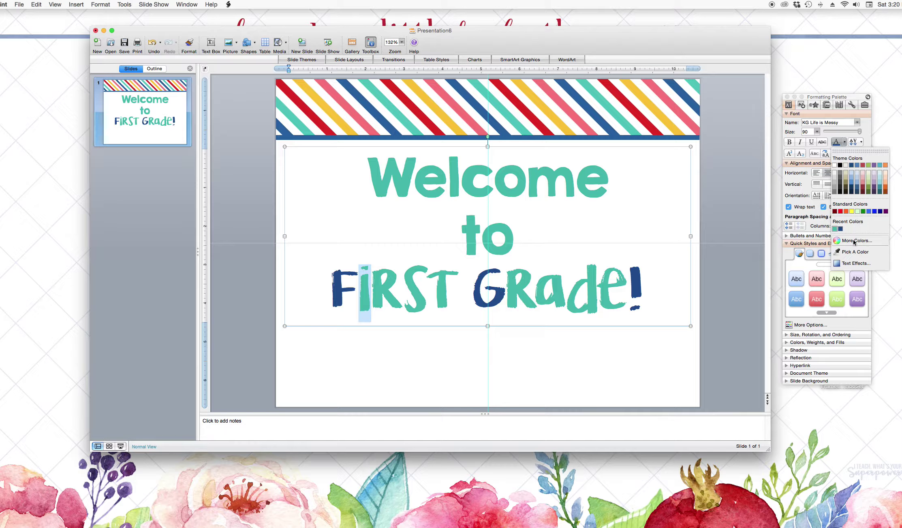
{"action": "left_click", "coordinate": [852, 252]}
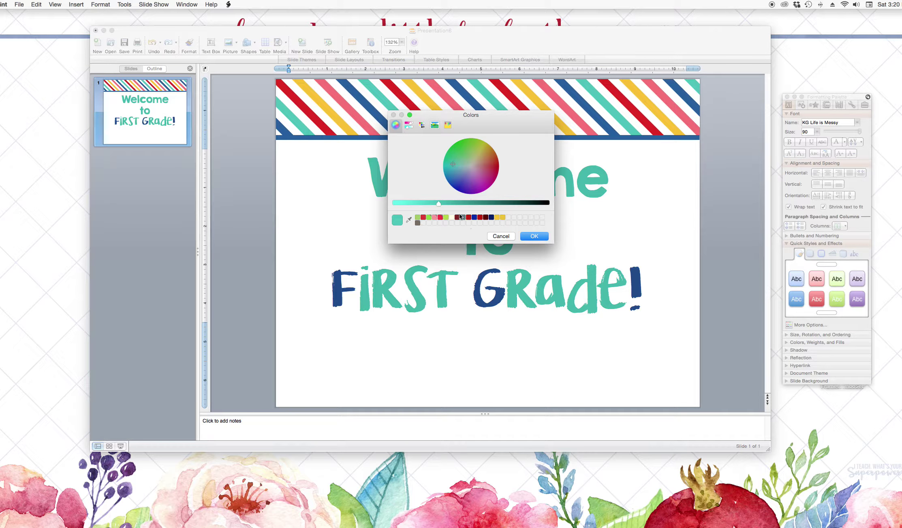
{"action": "left_click", "coordinate": [408, 220]}
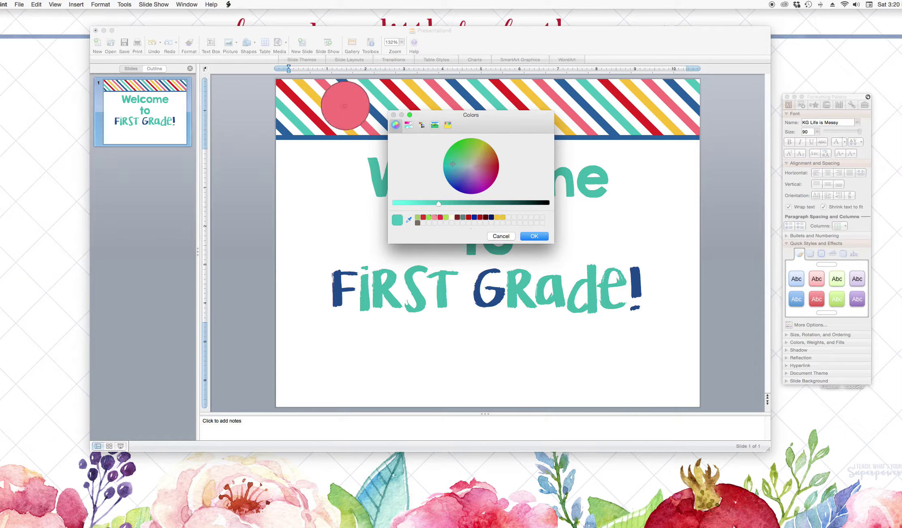
{"action": "left_click", "coordinate": [345, 105]}
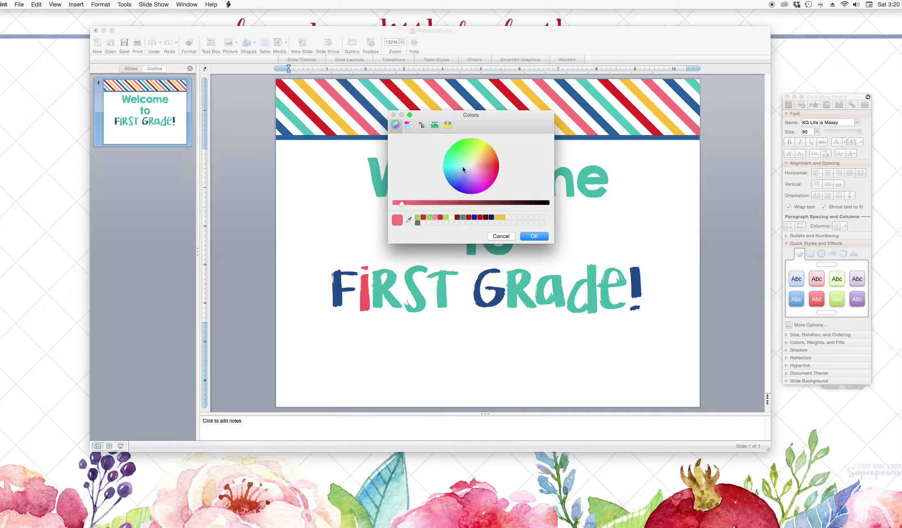
{"action": "left_click", "coordinate": [539, 236]}
{"action": "left_click_drag", "start_coordinate": [506, 289], "coordinate": [533, 288]}
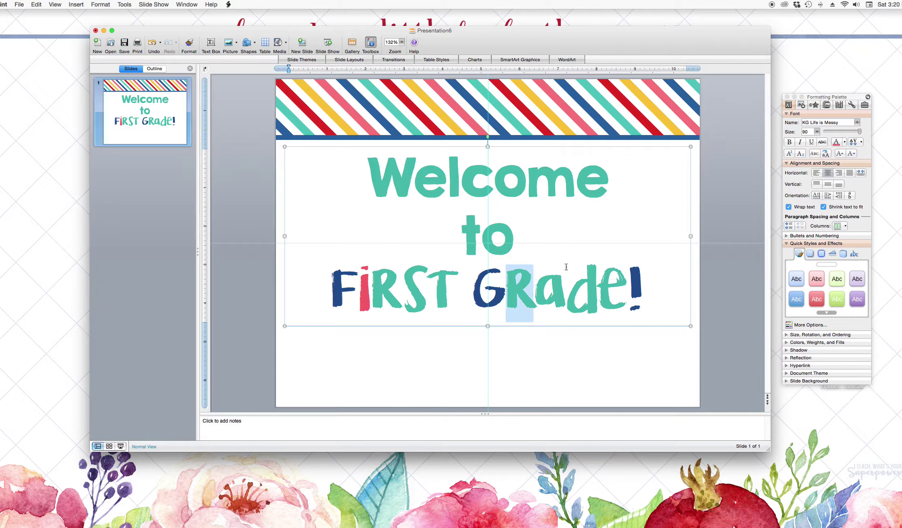
{"action": "left_click", "coordinate": [837, 142]}
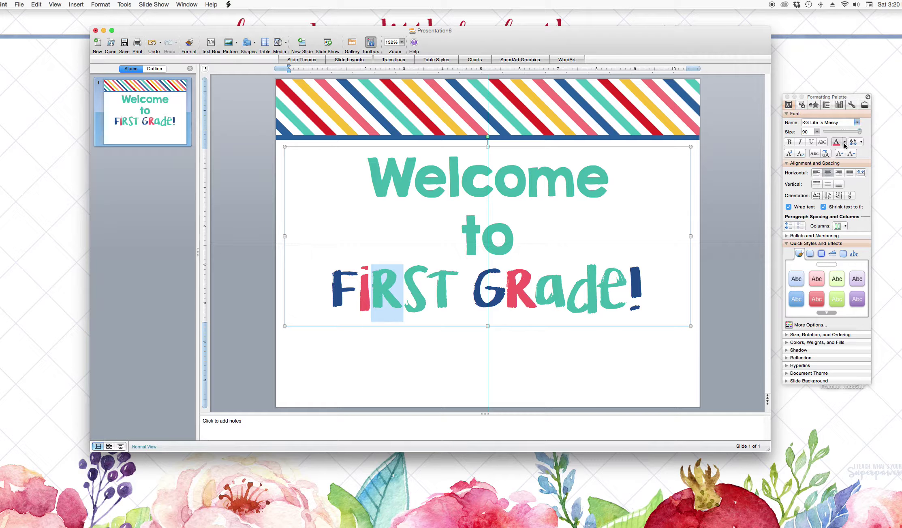
Step: Recolour the "r" of "First" and the "a" of "Grade" yellow, sampled from a yellow banner stripe
{"action": "left_click", "coordinate": [844, 141]}
{"action": "left_click", "coordinate": [842, 239]}
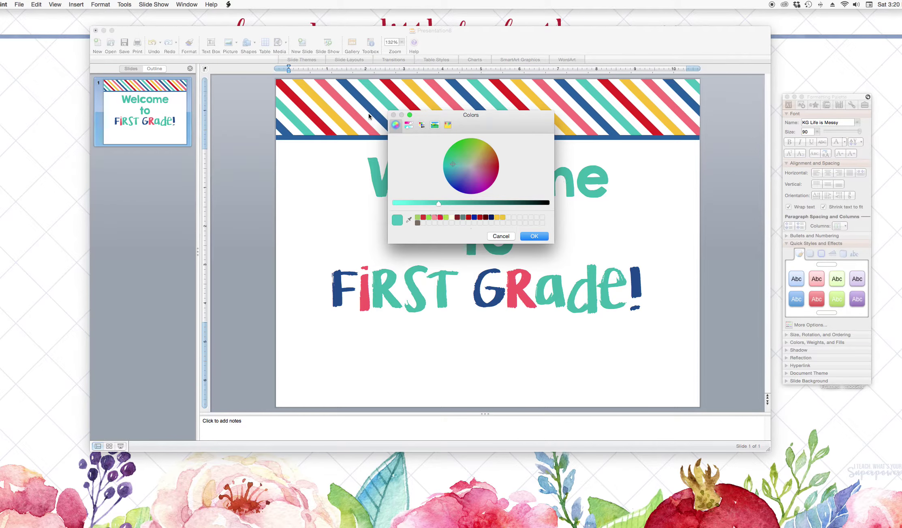
{"action": "left_click", "coordinate": [408, 219]}
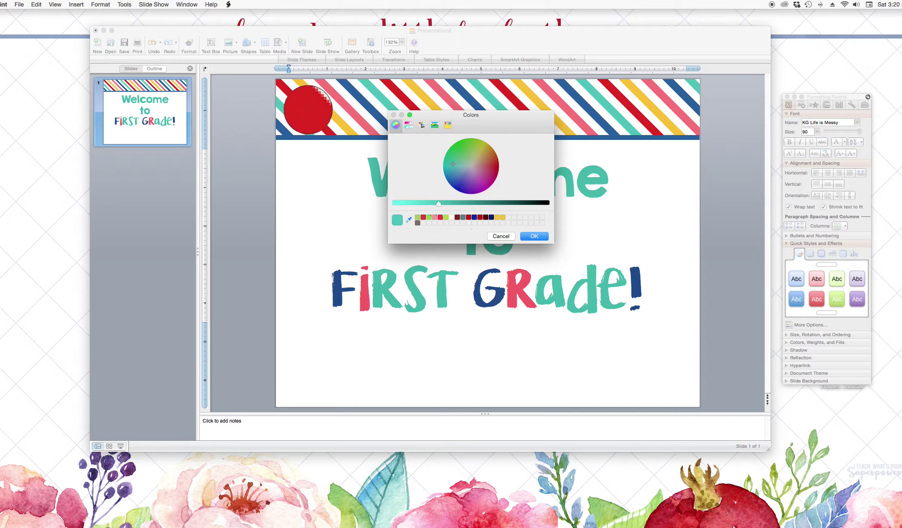
{"action": "left_click", "coordinate": [323, 105]}
{"action": "left_click", "coordinate": [535, 236]}
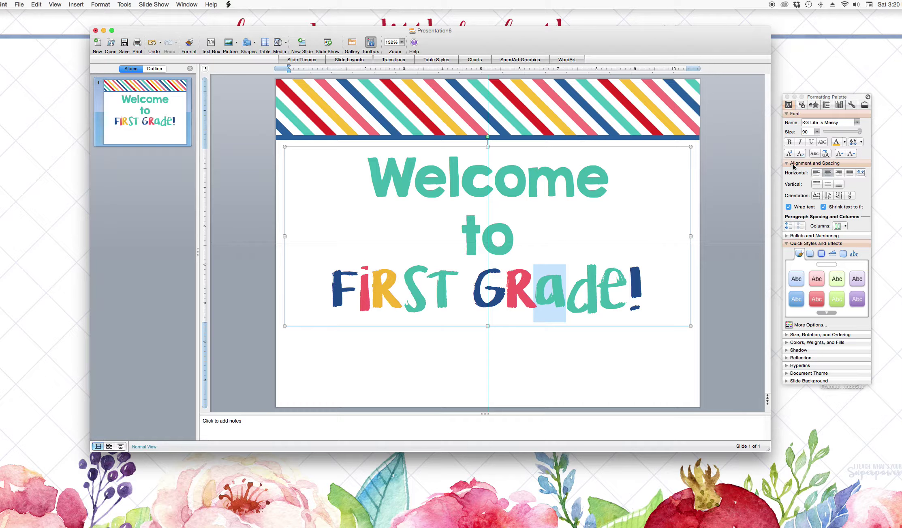
{"action": "left_click", "coordinate": [836, 142]}
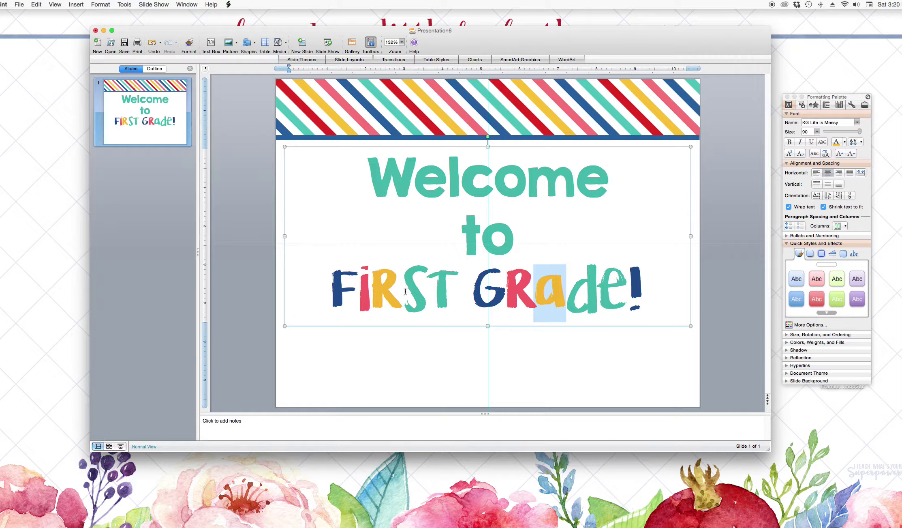
Step: Recolour the "s" of "First" red, sampled from a red banner stripe
{"action": "left_click_drag", "start_coordinate": [404, 291], "coordinate": [425, 292]}
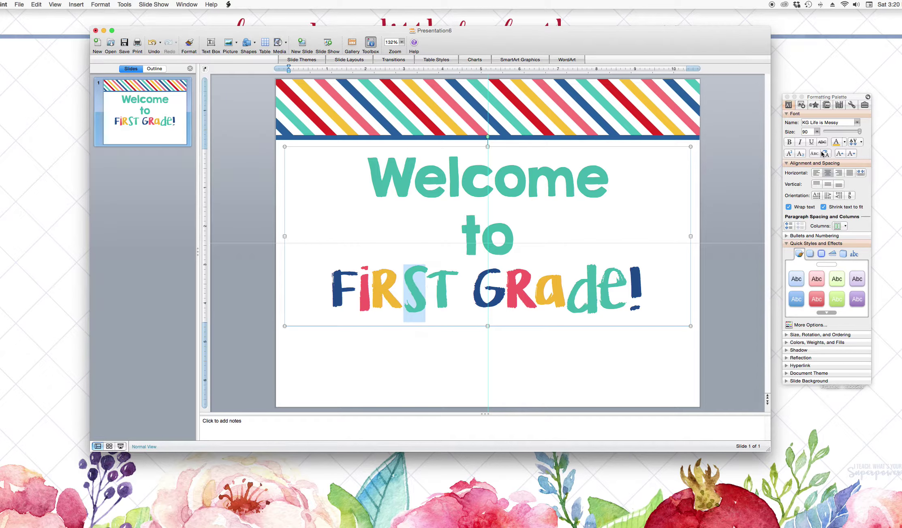
{"action": "left_click", "coordinate": [845, 141]}
{"action": "left_click", "coordinate": [849, 240]}
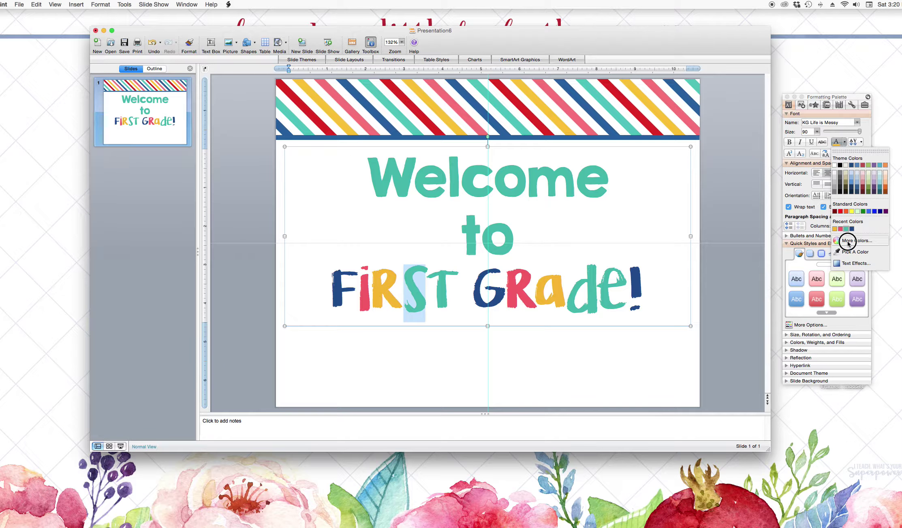
{"action": "left_click", "coordinate": [409, 219]}
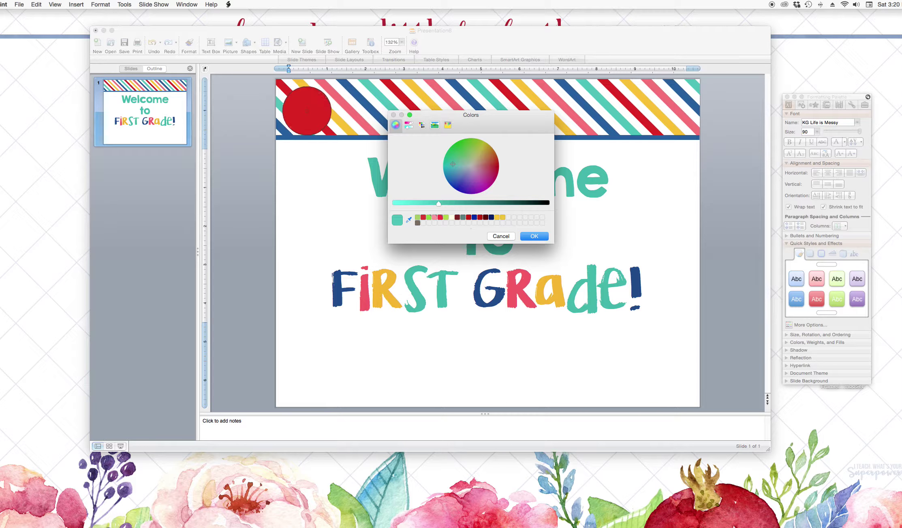
{"action": "left_click", "coordinate": [306, 114]}
{"action": "left_click", "coordinate": [534, 236]}
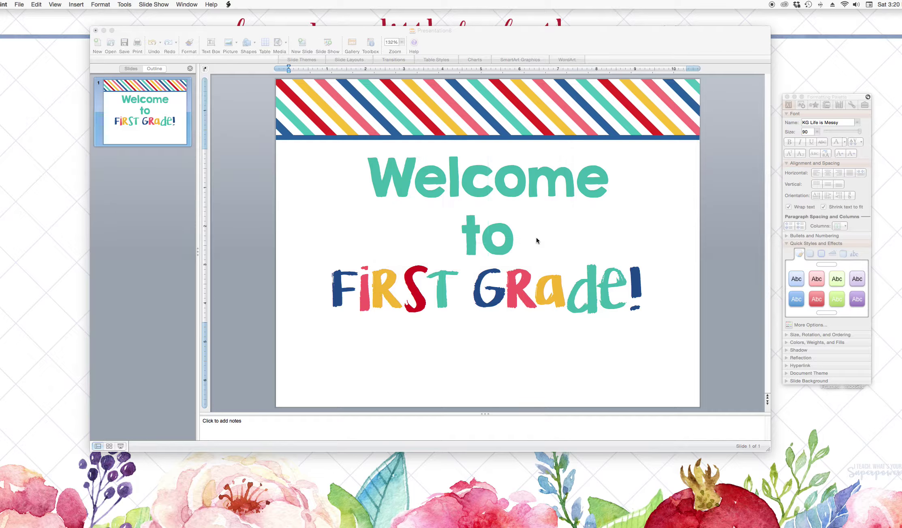
Step: Recolour the "d" of "Grade" red to match the "s" of "First"
{"action": "left_click", "coordinate": [573, 288]}
{"action": "left_click_drag", "start_coordinate": [573, 288], "coordinate": [596, 284]}
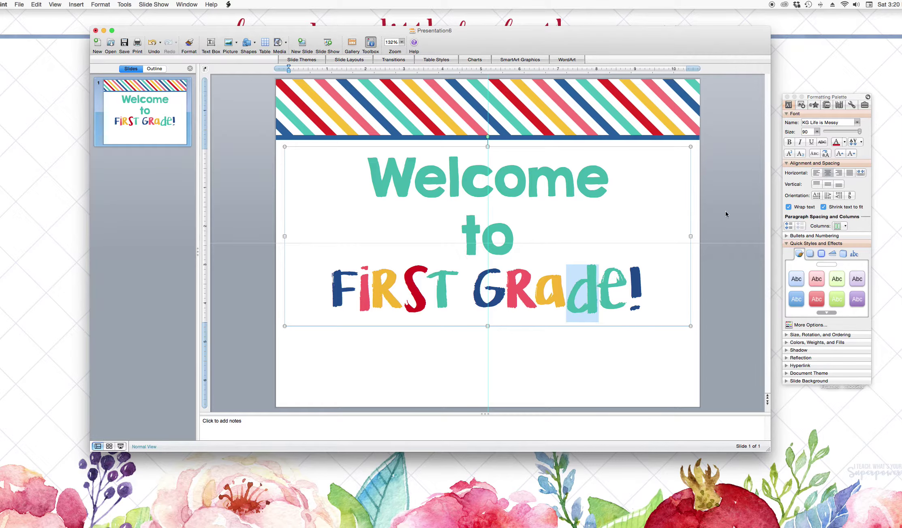
{"action": "left_click", "coordinate": [834, 143]}
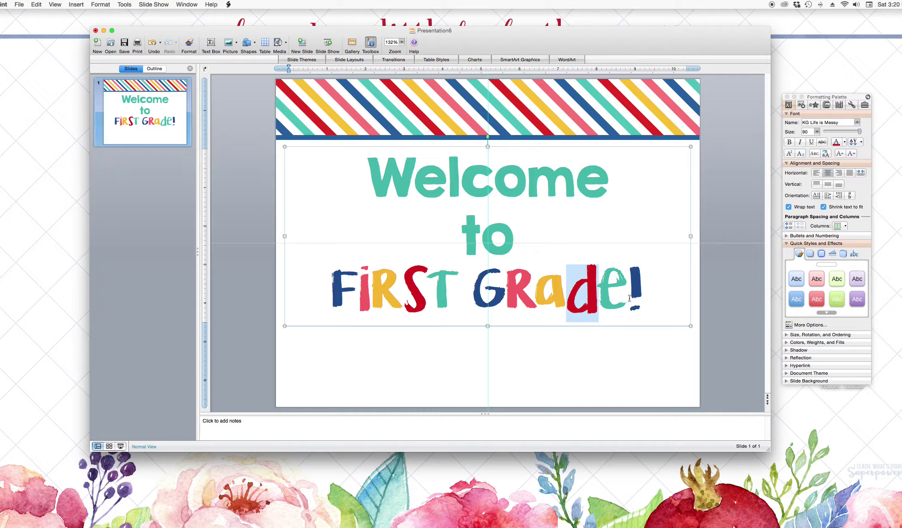
{"action": "left_click", "coordinate": [595, 388]}
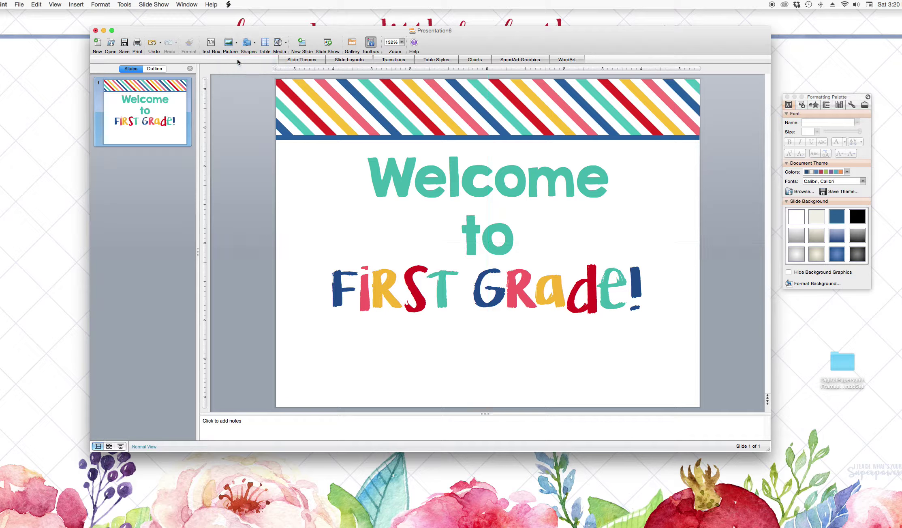
Step: Insert the picture Paper Clip Divider Yellow.png from the School Days Clipart folder onto the slide
{"action": "left_click", "coordinate": [228, 42]}
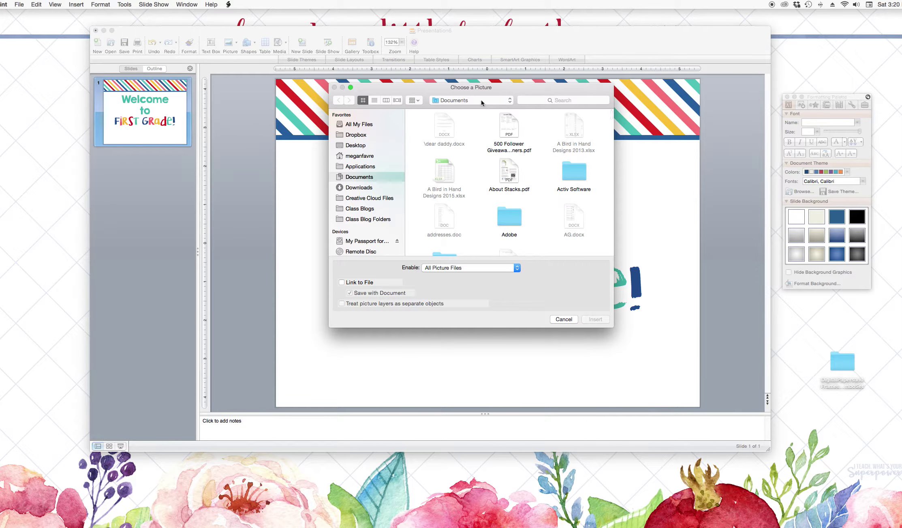
{"action": "left_click", "coordinate": [482, 99]}
{"action": "left_click", "coordinate": [457, 161]}
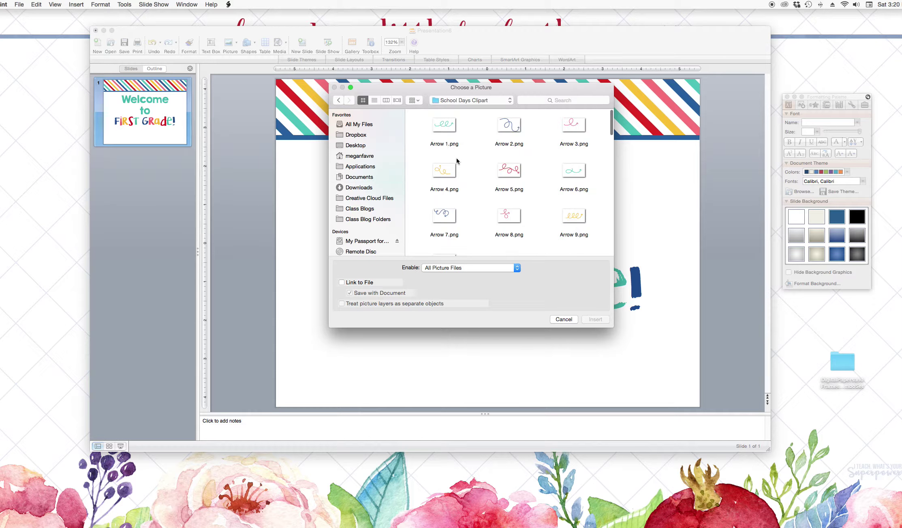
{"action": "scroll", "coordinate": [464, 166], "scroll_direction": "down", "scroll_amount": 10}
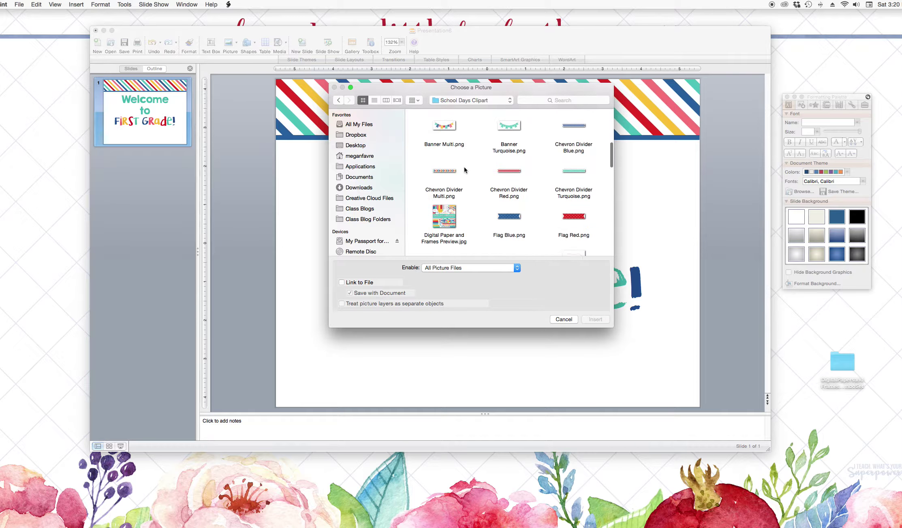
{"action": "scroll", "coordinate": [463, 166], "scroll_direction": "down", "scroll_amount": 8}
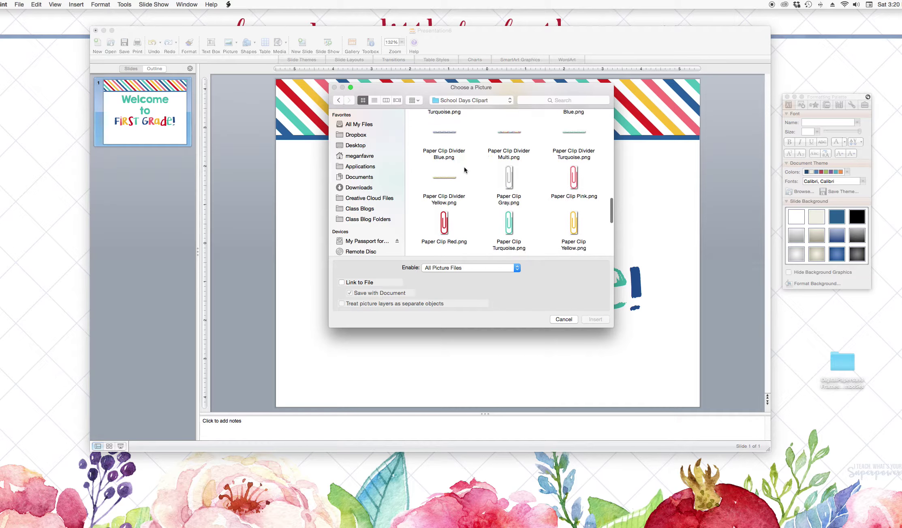
{"action": "scroll", "coordinate": [463, 166], "scroll_direction": "down", "scroll_amount": 2}
{"action": "scroll", "coordinate": [463, 166], "scroll_direction": "up", "scroll_amount": 6}
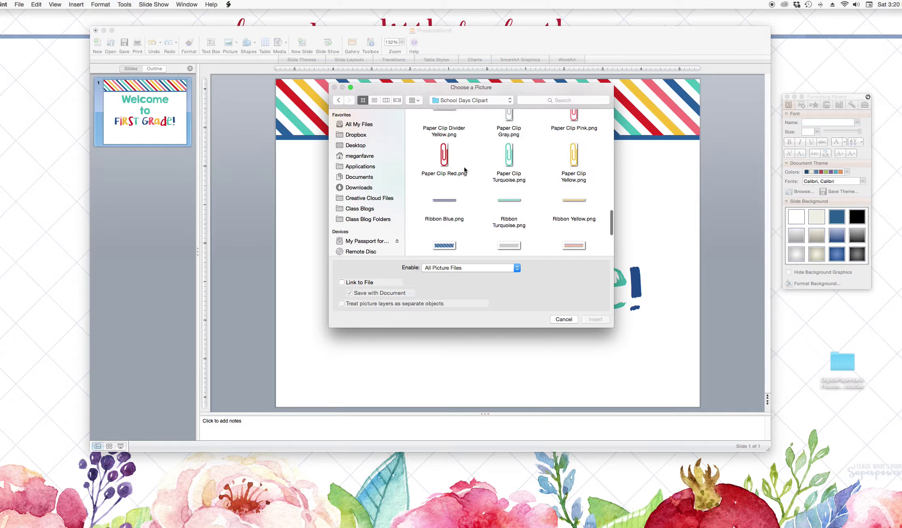
{"action": "double_click", "coordinate": [443, 198]}
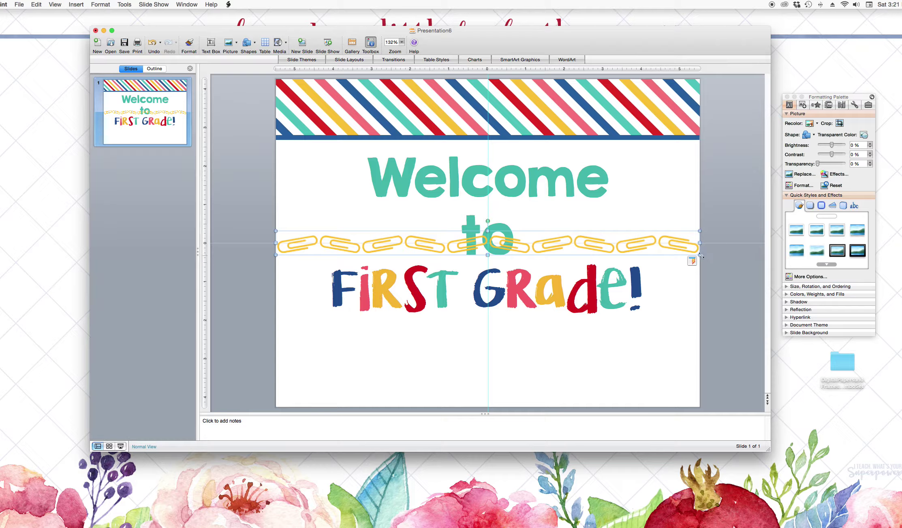
{"action": "left_click_drag", "start_coordinate": [700, 256], "coordinate": [439, 233]}
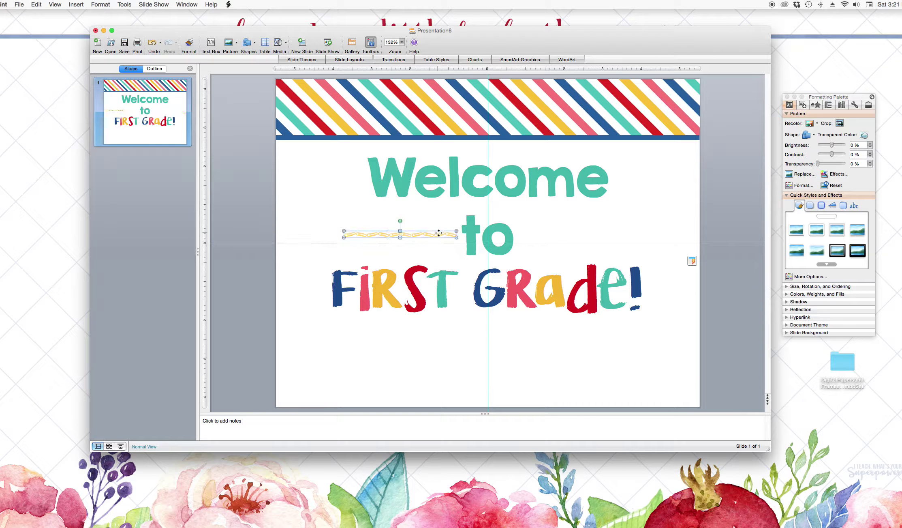
{"action": "key", "text": "super+z"}
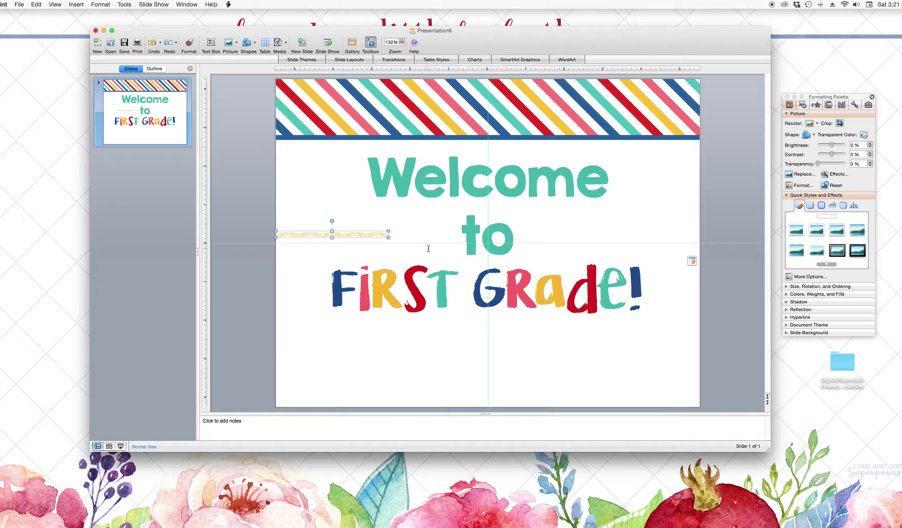
{"action": "key", "text": "super+z"}
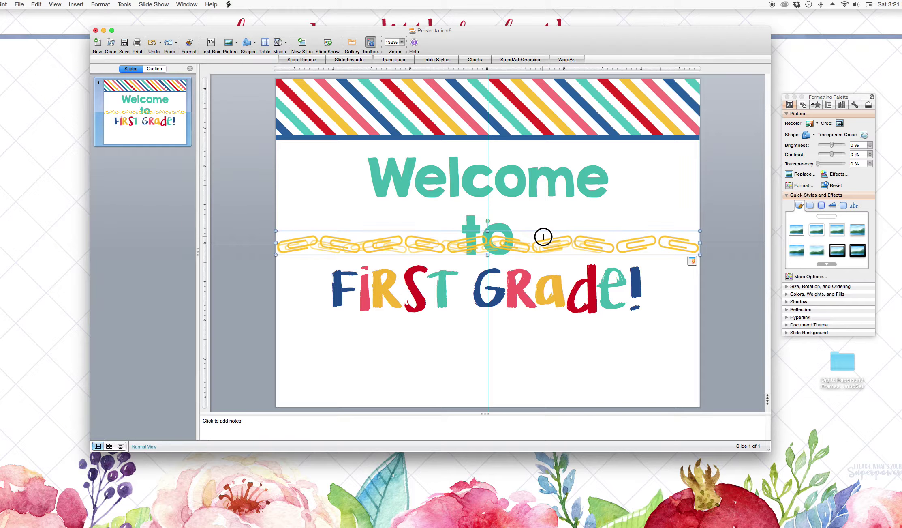
Step: Scale the yellow paper clip divider down slightly at the height of "to" and crop it to the three clips before the word
{"action": "left_click", "coordinate": [562, 232]}
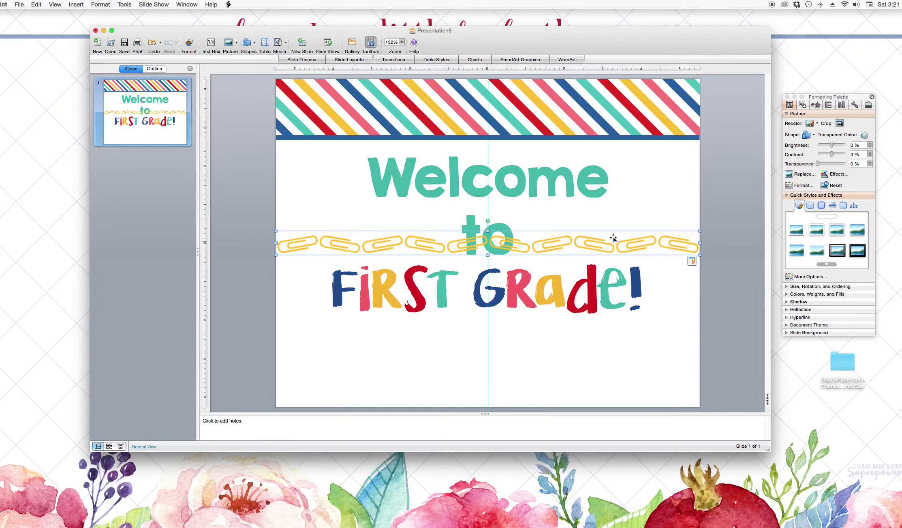
{"action": "left_click_drag", "start_coordinate": [664, 233], "coordinate": [622, 236]}
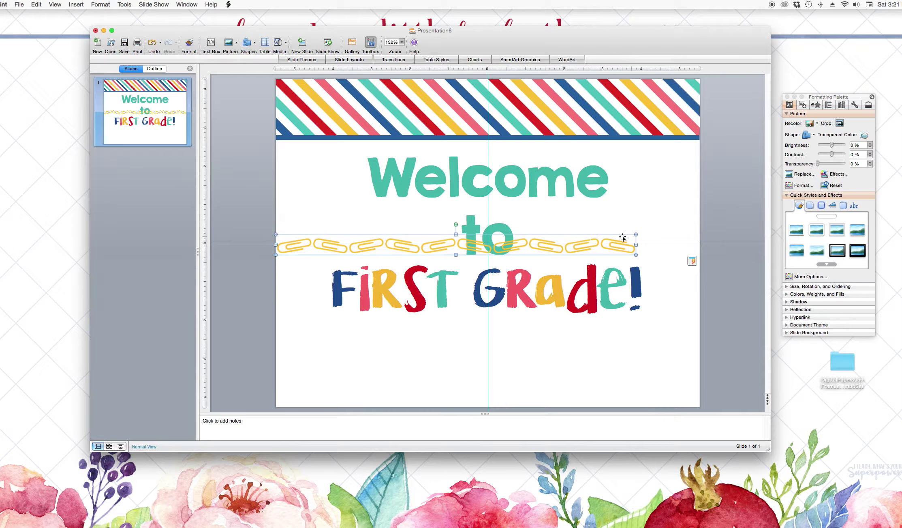
{"action": "left_click_drag", "start_coordinate": [427, 240], "coordinate": [443, 234]}
{"action": "left_click", "coordinate": [839, 123]}
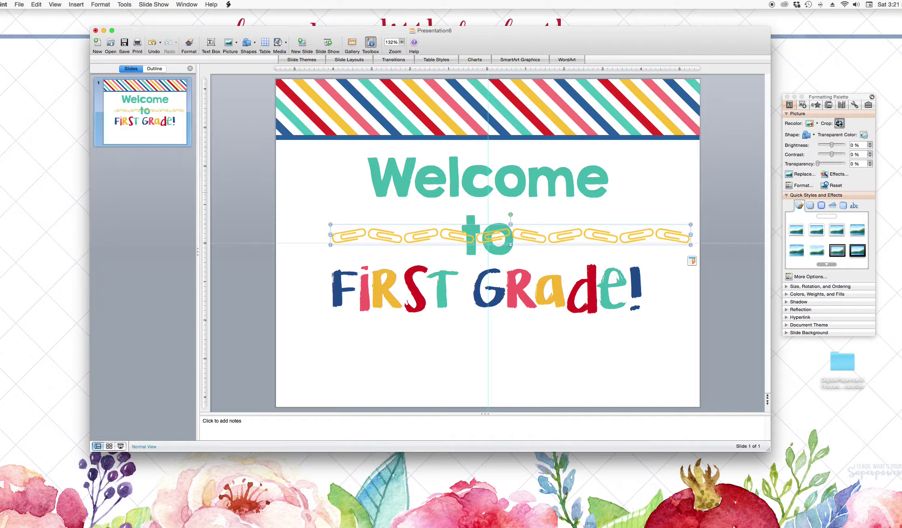
{"action": "left_click_drag", "start_coordinate": [690, 234], "coordinate": [440, 233]}
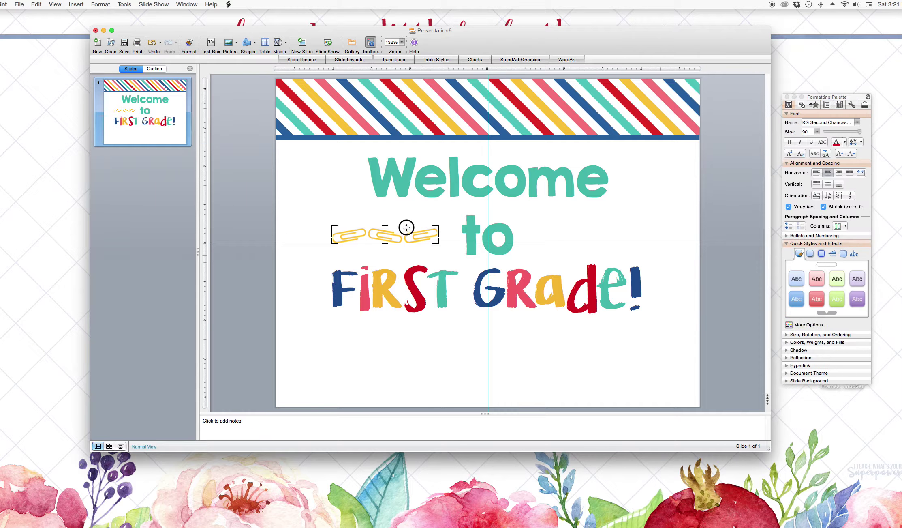
Step: Copy the strip of three yellow paper clips and place the copy on the other side of "to"
{"action": "left_click", "coordinate": [421, 234]}
{"action": "right_click", "coordinate": [420, 235]}
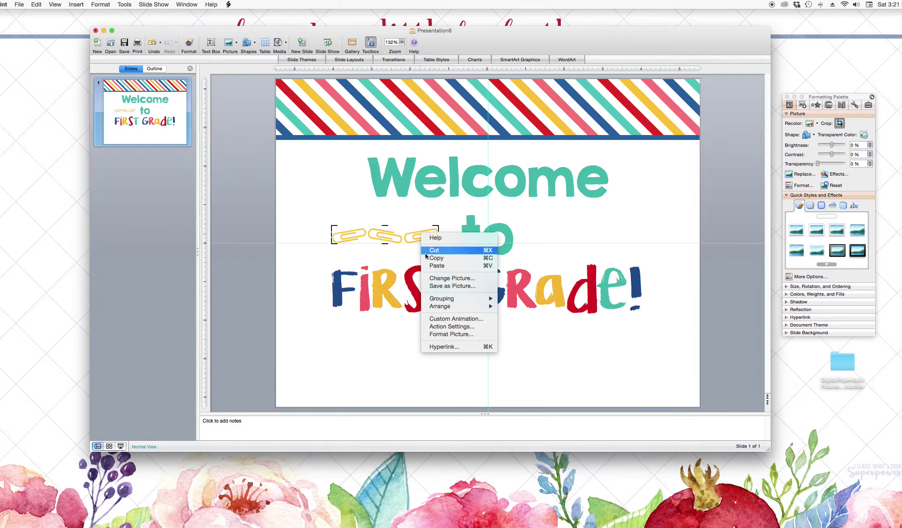
{"action": "left_click", "coordinate": [447, 220]}
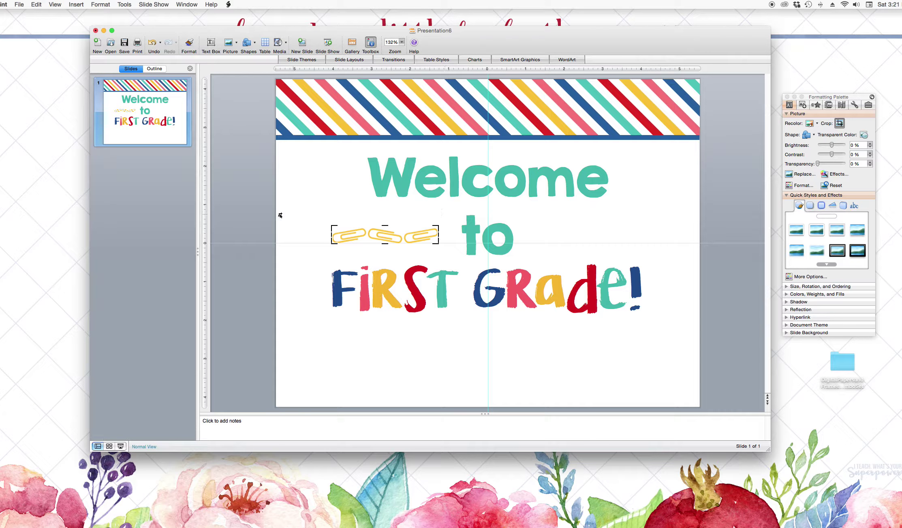
{"action": "left_click", "coordinate": [312, 208]}
{"action": "right_click", "coordinate": [312, 207]}
{"action": "left_click", "coordinate": [405, 248]}
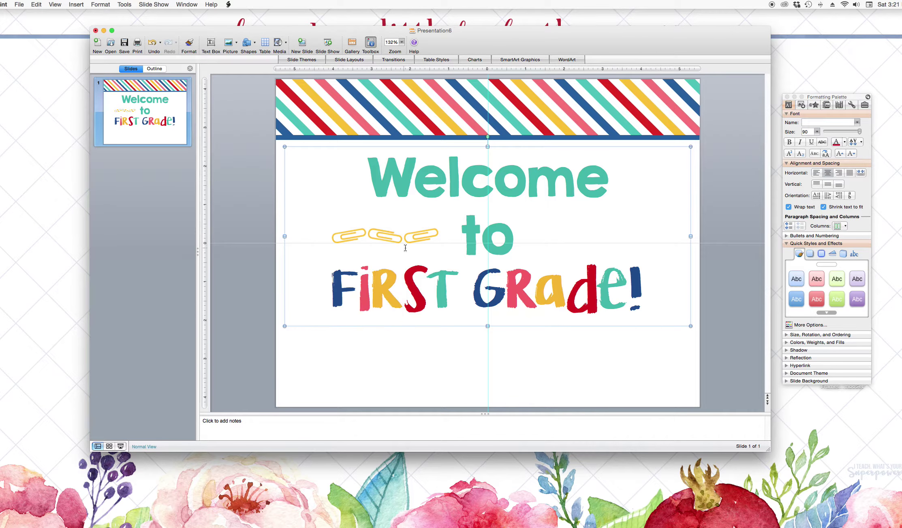
{"action": "right_click", "coordinate": [411, 351]}
{"action": "left_click", "coordinate": [419, 276]}
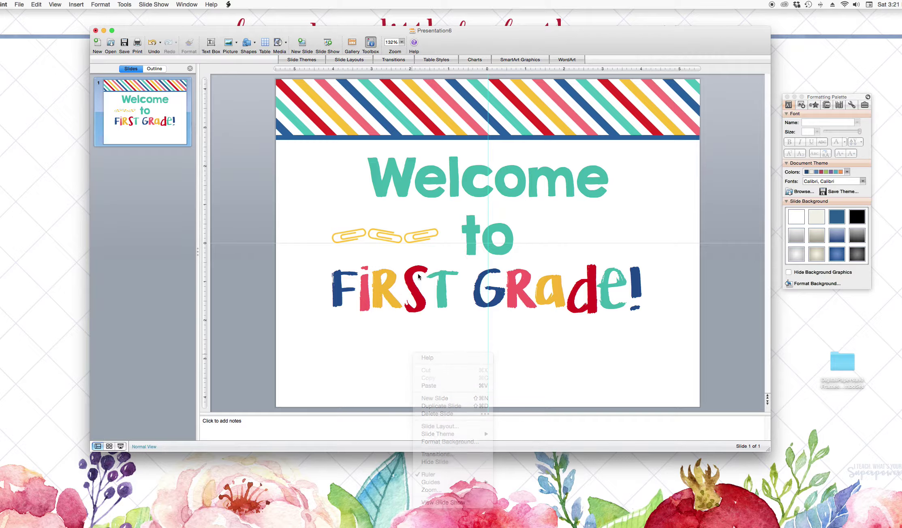
{"action": "left_click", "coordinate": [416, 245]}
{"action": "left_click_drag", "start_coordinate": [416, 247], "coordinate": [599, 237]}
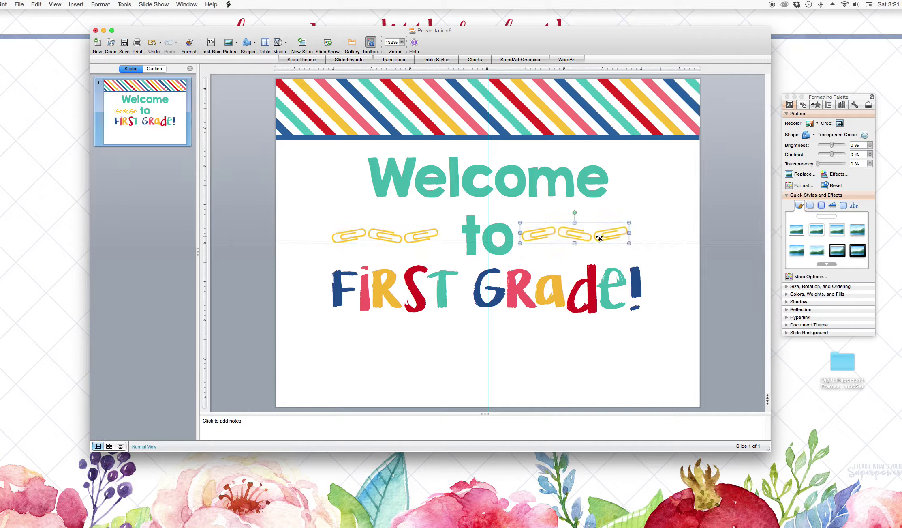
Step: Move the paper clip strip before "to" up slightly to align it horizontally with the strip after the word
{"action": "left_click", "coordinate": [424, 236]}
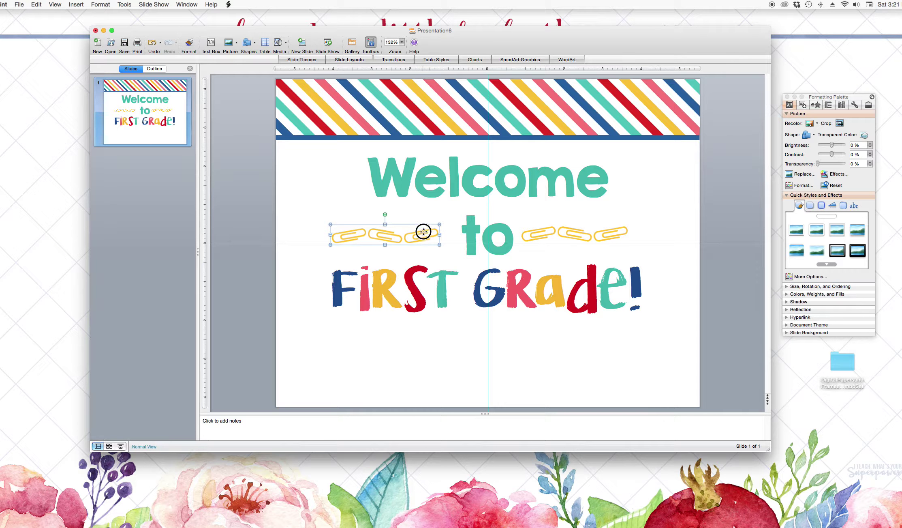
{"action": "left_click_drag", "start_coordinate": [424, 232], "coordinate": [423, 230]}
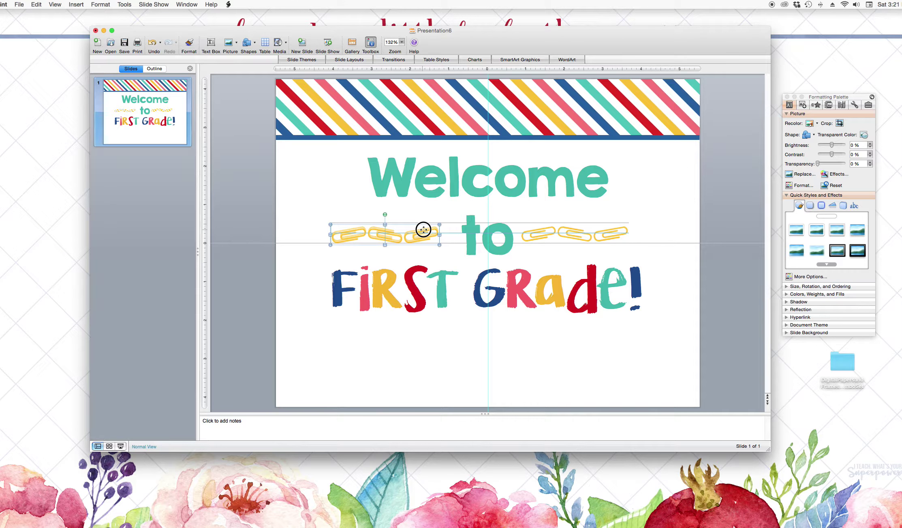
{"action": "left_click_drag", "start_coordinate": [424, 229], "coordinate": [424, 227]}
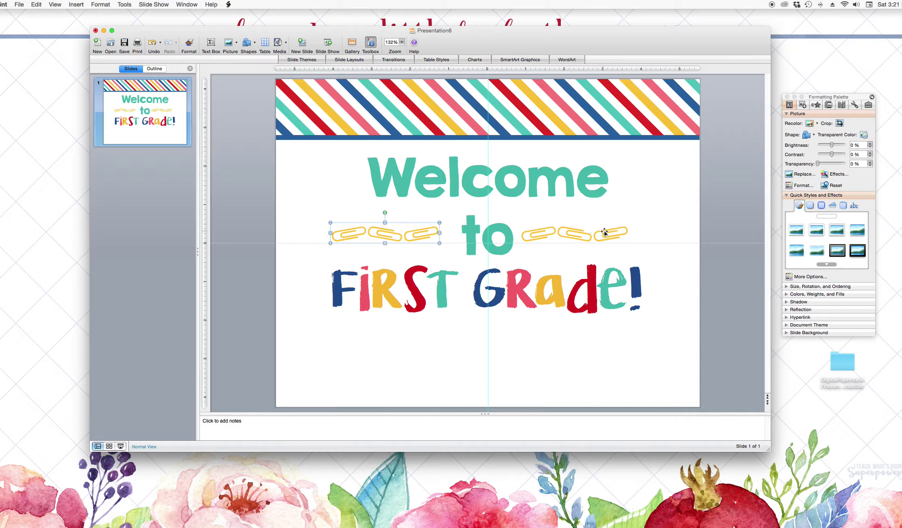
{"action": "left_click", "coordinate": [280, 213]}
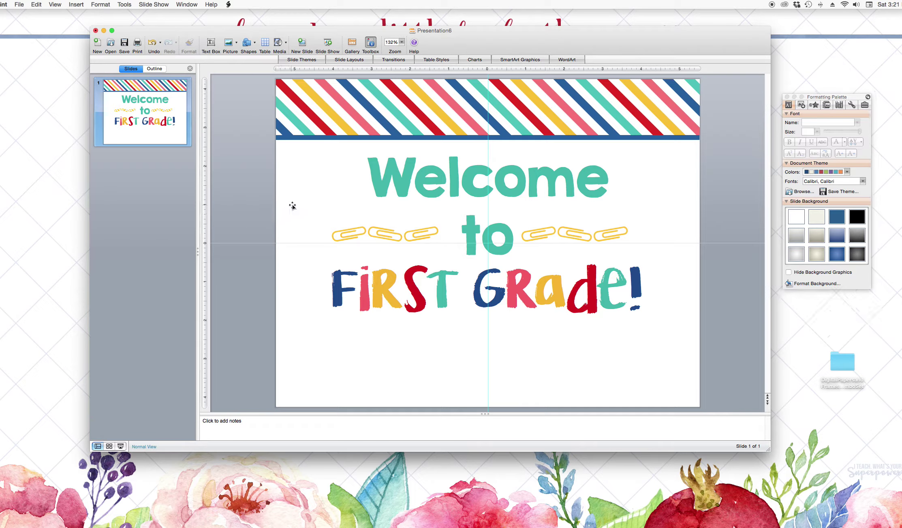
{"action": "left_click_drag", "start_coordinate": [296, 200], "coordinate": [490, 238]}
{"action": "key", "text": "super+z"}
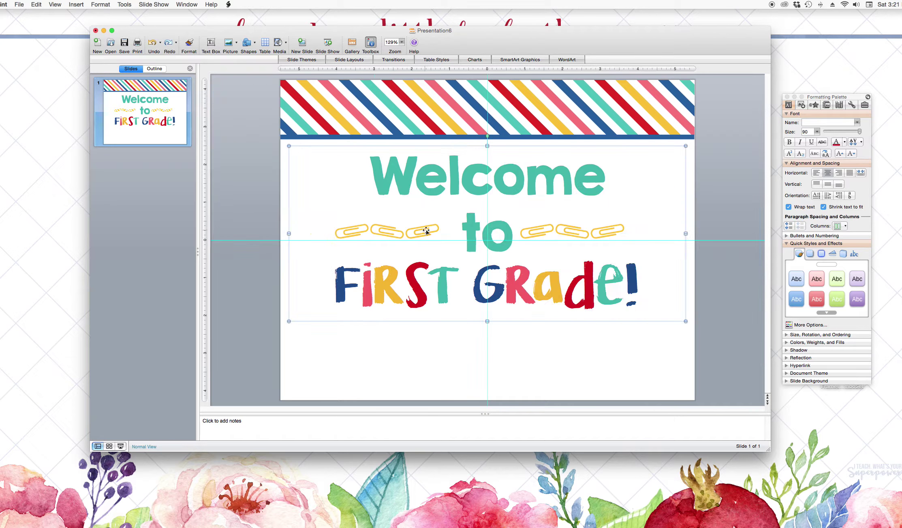
{"action": "left_click", "coordinate": [330, 358]}
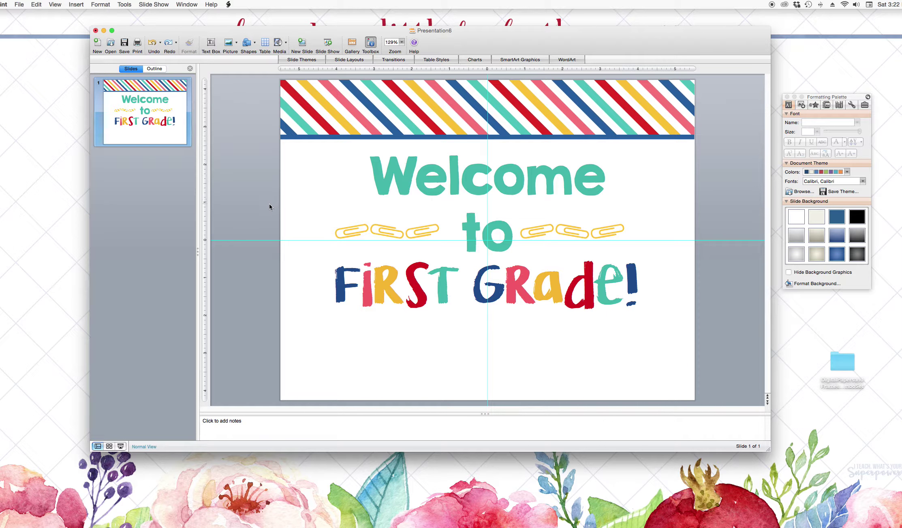
Step: Select both yellow paper clip strips beside "to" and group them into one object
{"action": "left_click_drag", "start_coordinate": [270, 204], "coordinate": [710, 256]}
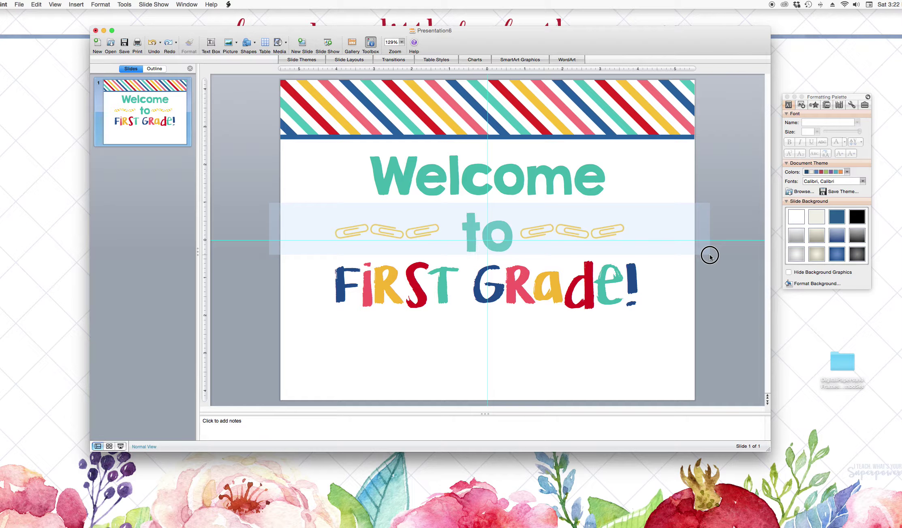
{"action": "left_click_drag", "start_coordinate": [710, 255], "coordinate": [710, 254]}
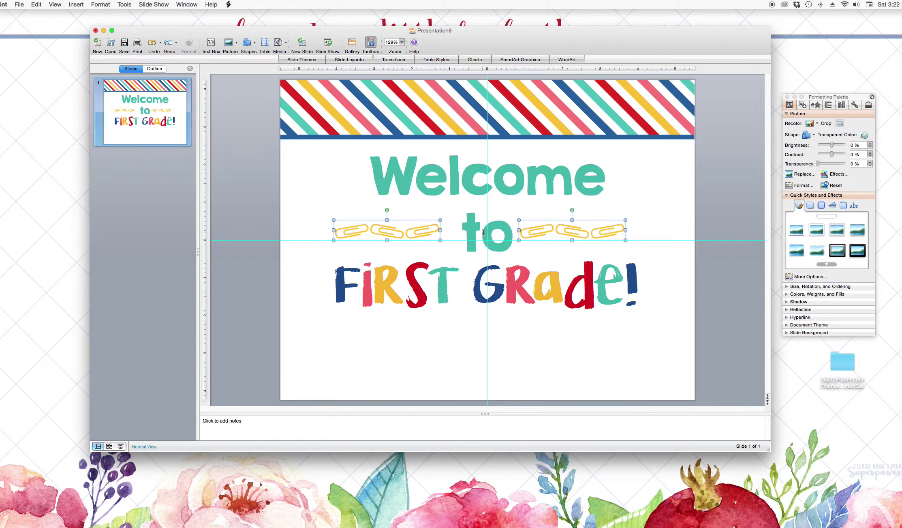
{"action": "right_click", "coordinate": [429, 236]}
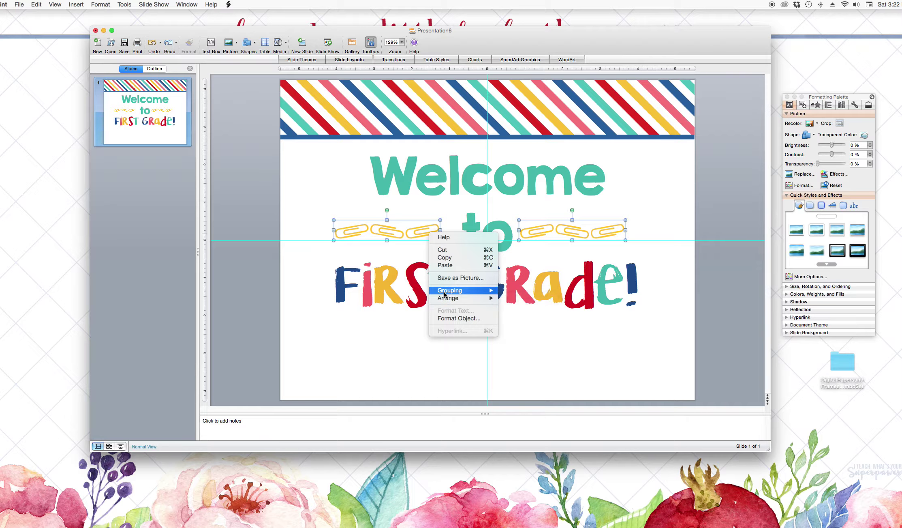
{"action": "mouse_move", "coordinate": [445, 293]}
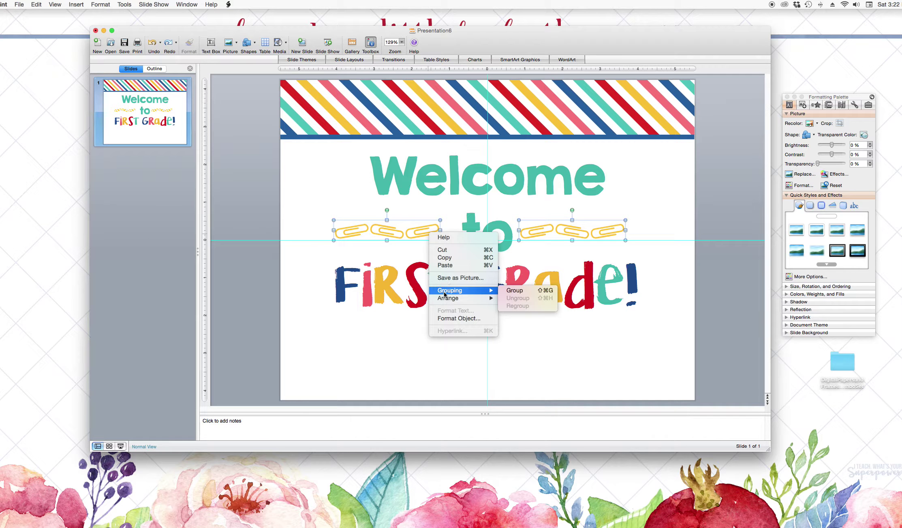
{"action": "left_click", "coordinate": [515, 290]}
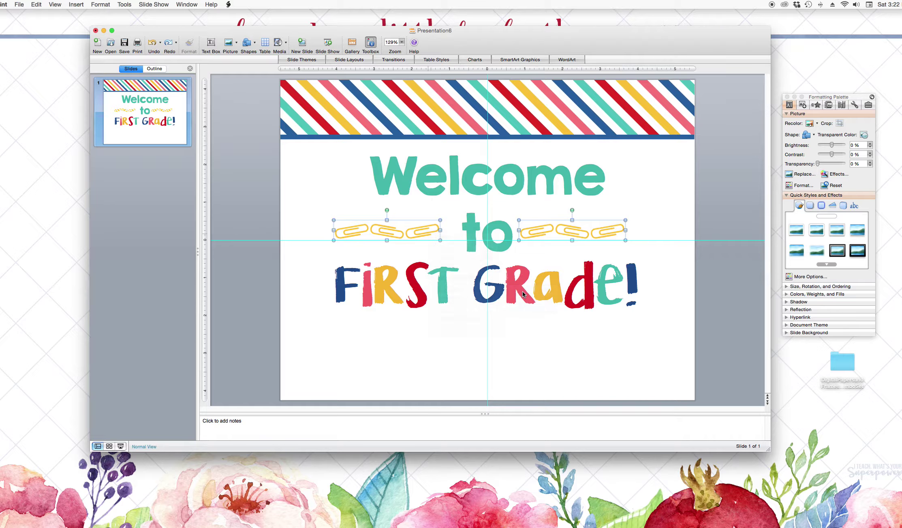
Step: Nudge the grouped paper clip strips right and slightly down to centre them around "to"
{"action": "key", "text": "Right"}
{"action": "key", "text": "Right"}
{"action": "key", "text": "Right"}
{"action": "key", "text": "Right"}
{"action": "key", "text": "Right"}
{"action": "key", "text": "Right"}
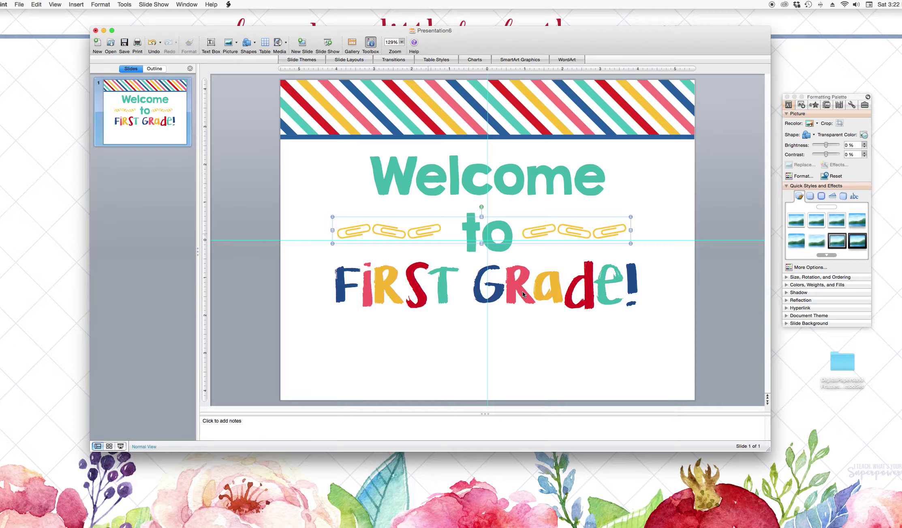
{"action": "key", "text": "Right"}
{"action": "key", "text": "Right"}
{"action": "key", "text": "Right"}
{"action": "key", "text": "Right"}
{"action": "key", "text": "Right"}
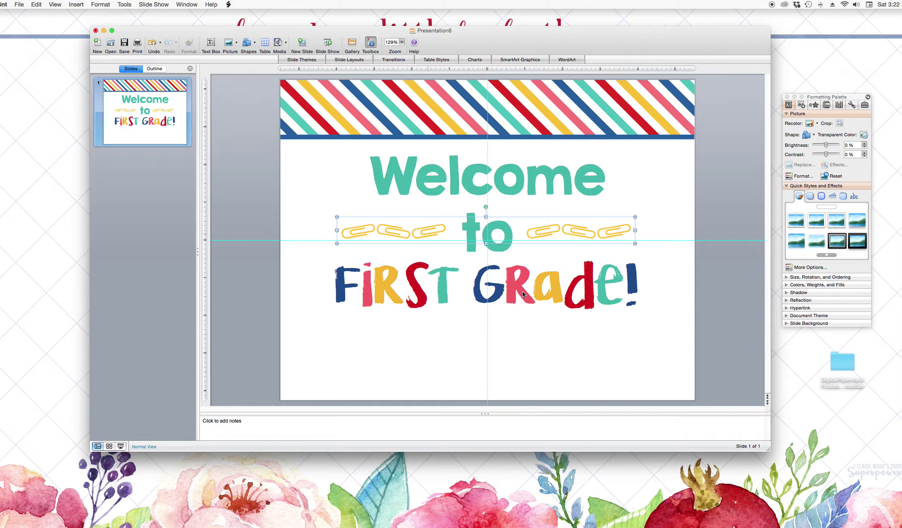
{"action": "key", "text": "Down"}
{"action": "key", "text": "Down"}
{"action": "key", "text": "Down"}
{"action": "key", "text": "Down"}
{"action": "key", "text": "Down"}
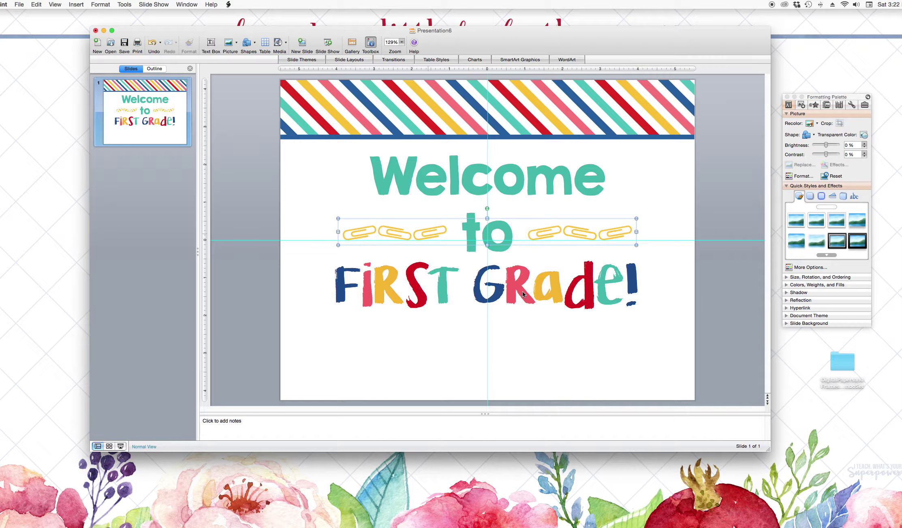
Step: Nudge the grouped paper clip strips down slightly beside "to" and deselect them
{"action": "key", "text": "Down"}
{"action": "key", "text": "Down"}
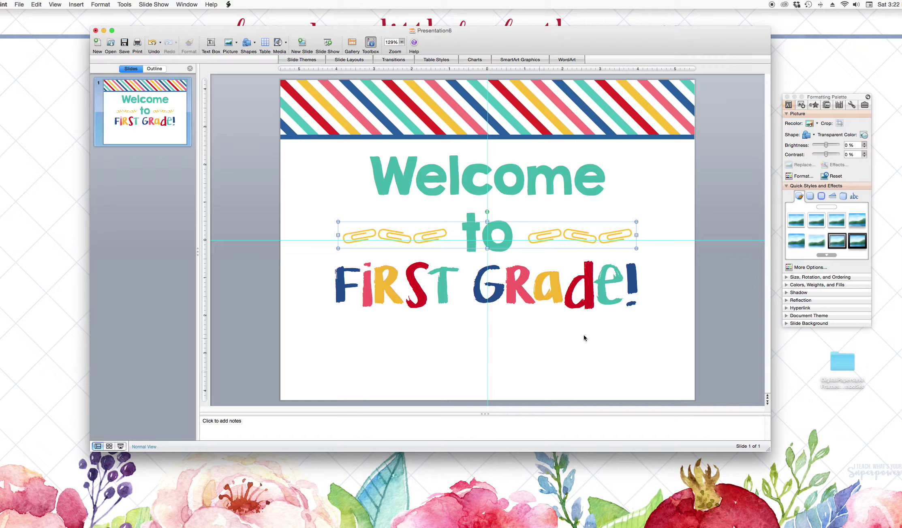
{"action": "left_click", "coordinate": [560, 347]}
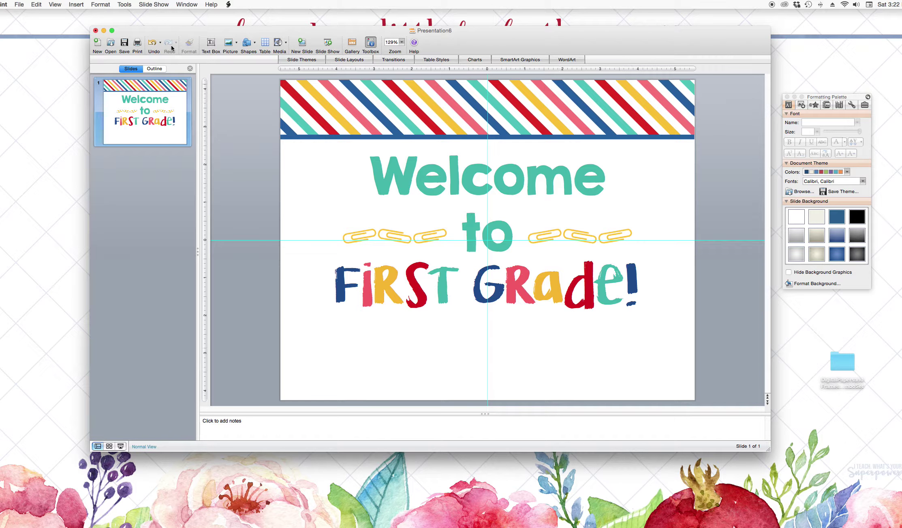
Step: Insert Chevron Divider Multi.png from the School Days Clipart folder and place it below "First Grade!"
{"action": "left_click", "coordinate": [230, 44]}
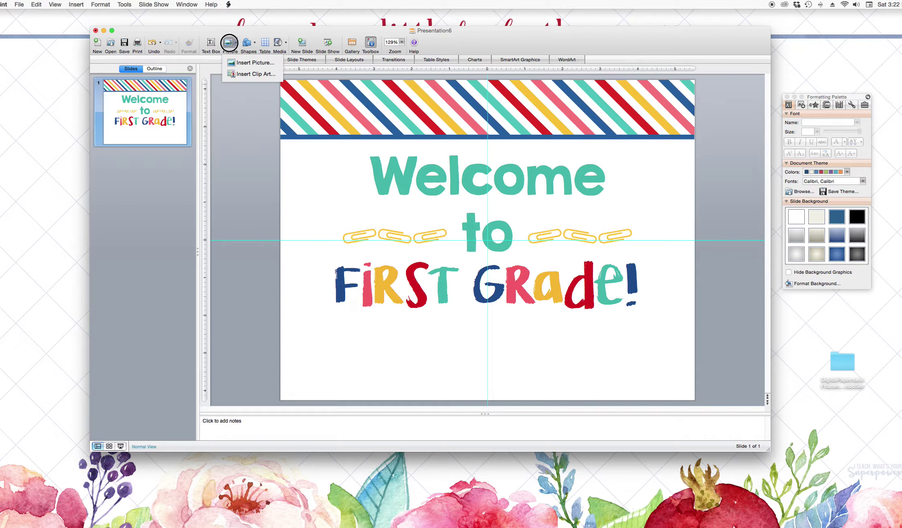
{"action": "left_click", "coordinate": [235, 61]}
{"action": "scroll", "coordinate": [462, 177], "scroll_direction": "down", "scroll_amount": 1}
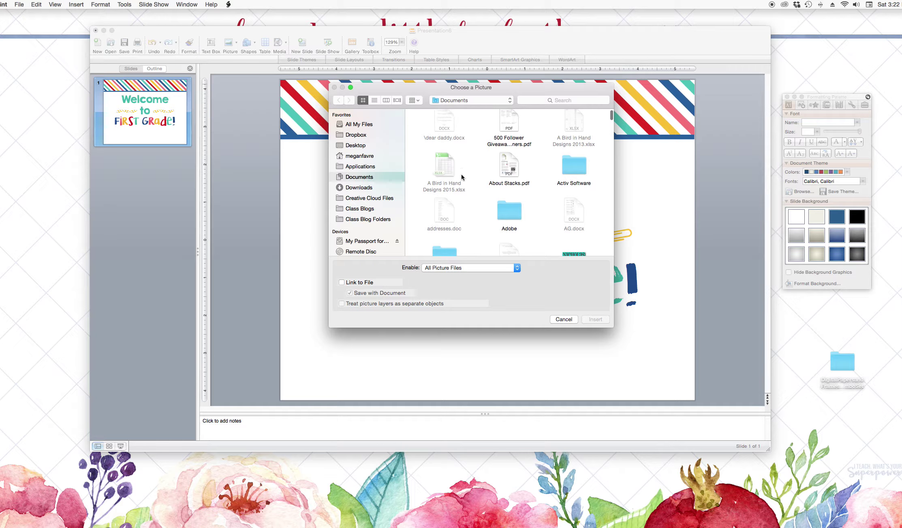
{"action": "left_click", "coordinate": [454, 100]}
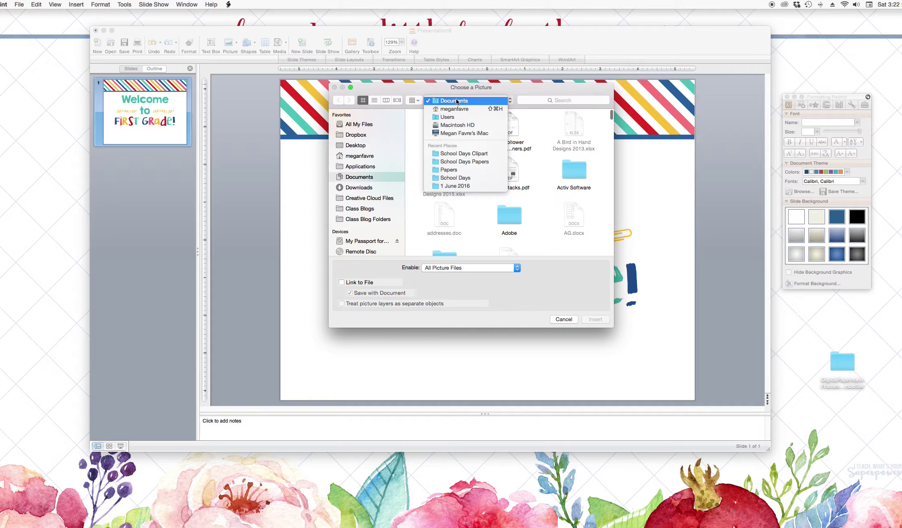
{"action": "left_click", "coordinate": [457, 154]}
{"action": "scroll", "coordinate": [480, 174], "scroll_direction": "down", "scroll_amount": 5}
{"action": "scroll", "coordinate": [481, 176], "scroll_direction": "up", "scroll_amount": 3}
{"action": "left_click", "coordinate": [445, 156]}
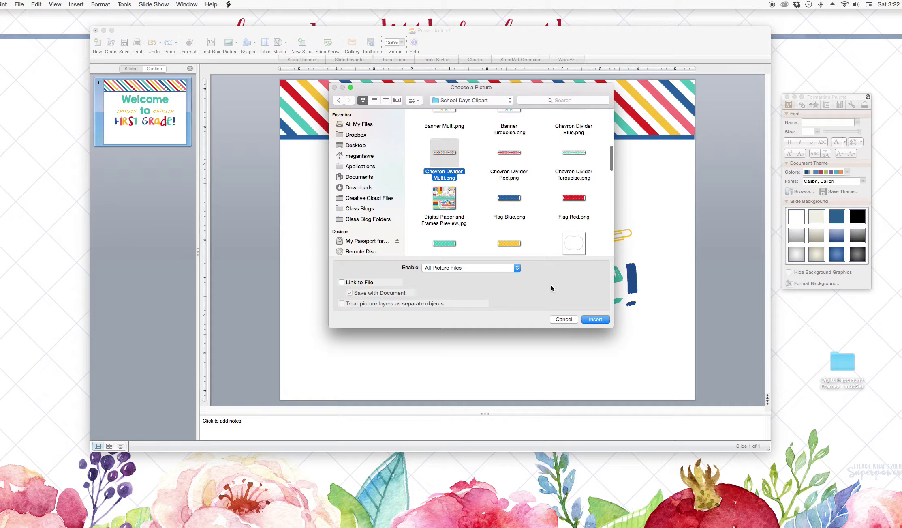
{"action": "left_click", "coordinate": [595, 319]}
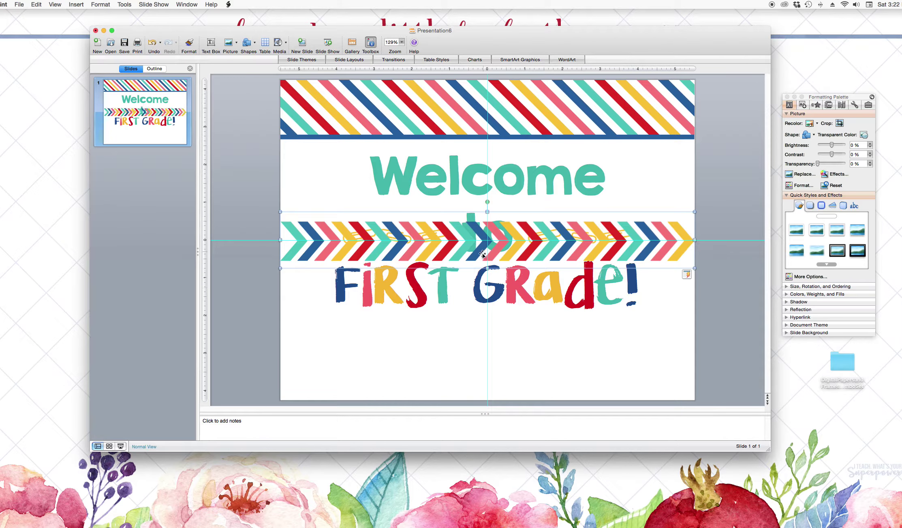
{"action": "left_click_drag", "start_coordinate": [483, 254], "coordinate": [482, 357]}
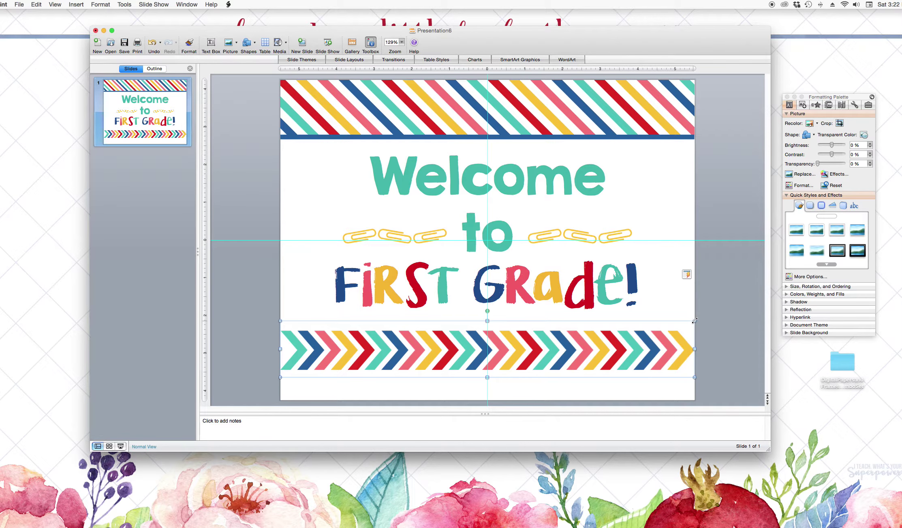
Step: Try shrinking the chevron divider to about half the slide's width and shifting it sideways, and undo the resize
{"action": "left_click_drag", "start_coordinate": [695, 320], "coordinate": [523, 340]}
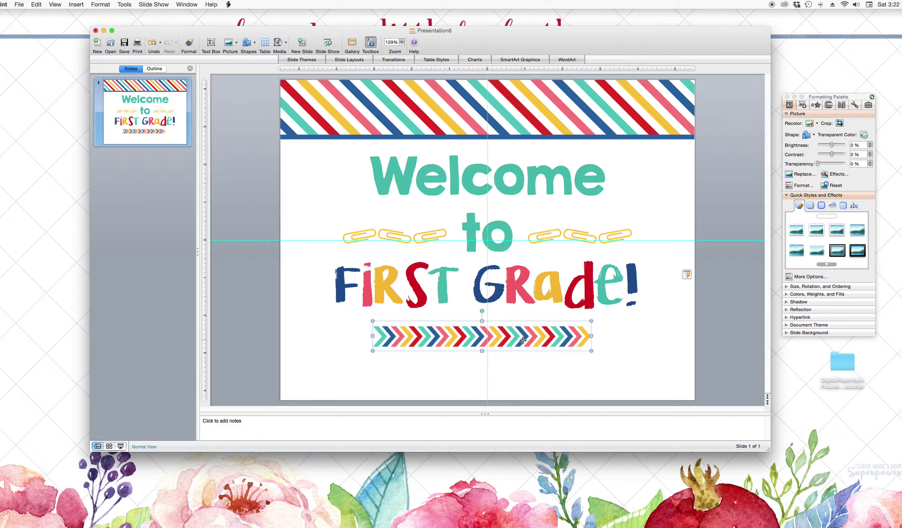
{"action": "key", "text": "super+z"}
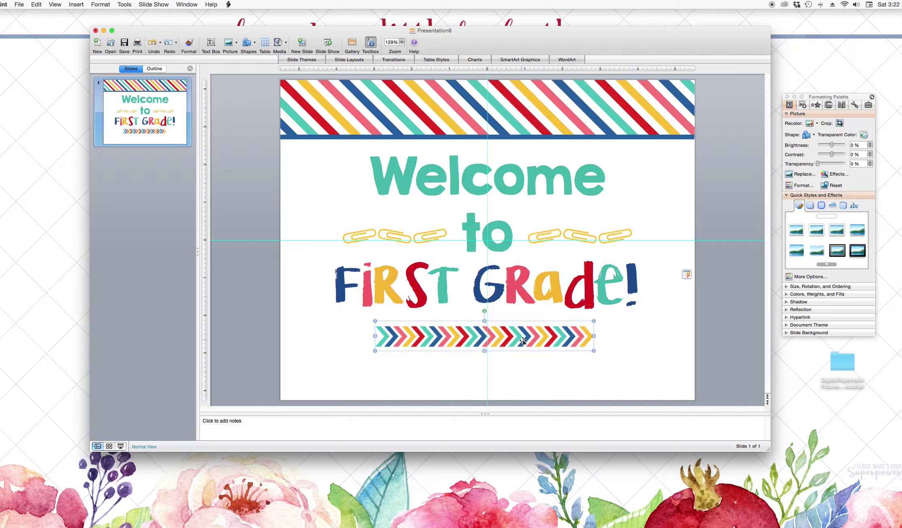
{"action": "key", "text": "Left"}
{"action": "key", "text": "Left"}
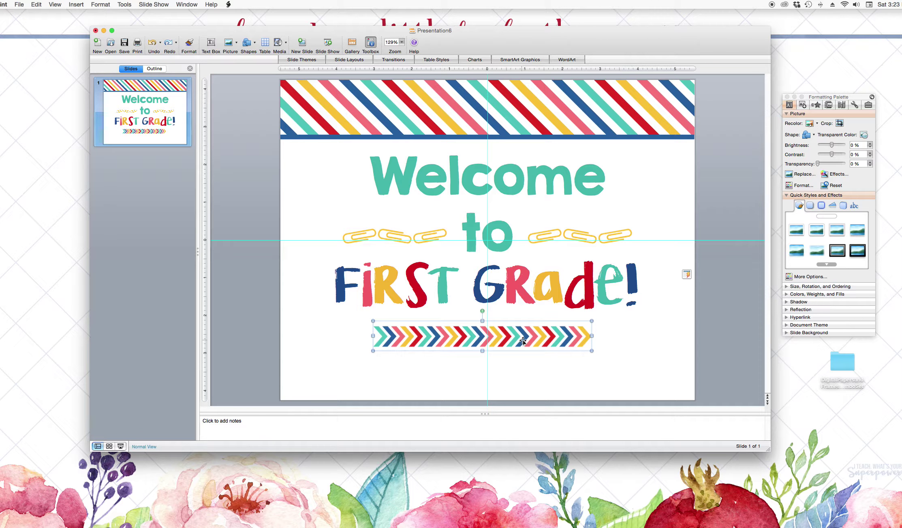
{"action": "key", "text": "super+z"}
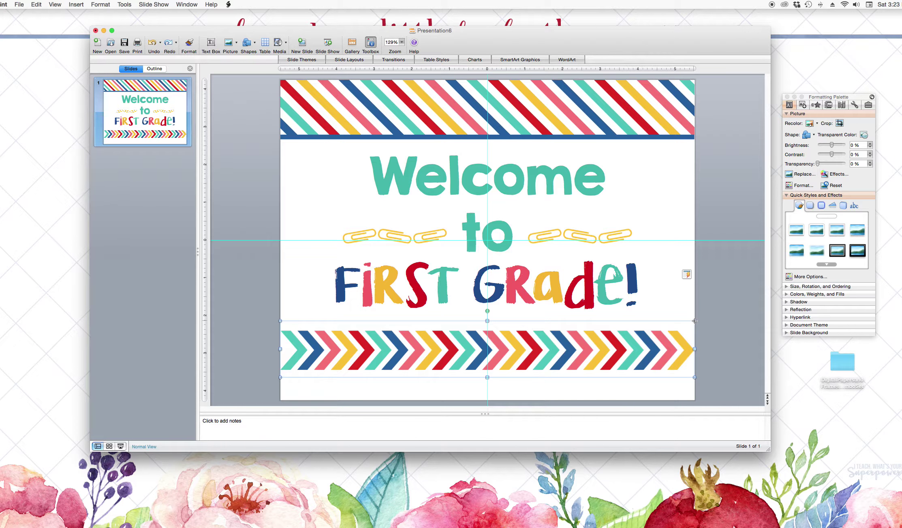
Step: Scale the chevron divider down proportionally to about the width of "First Grade!" and place it directly beneath that text
{"action": "left_click_drag", "start_coordinate": [636, 328], "coordinate": [576, 337]}
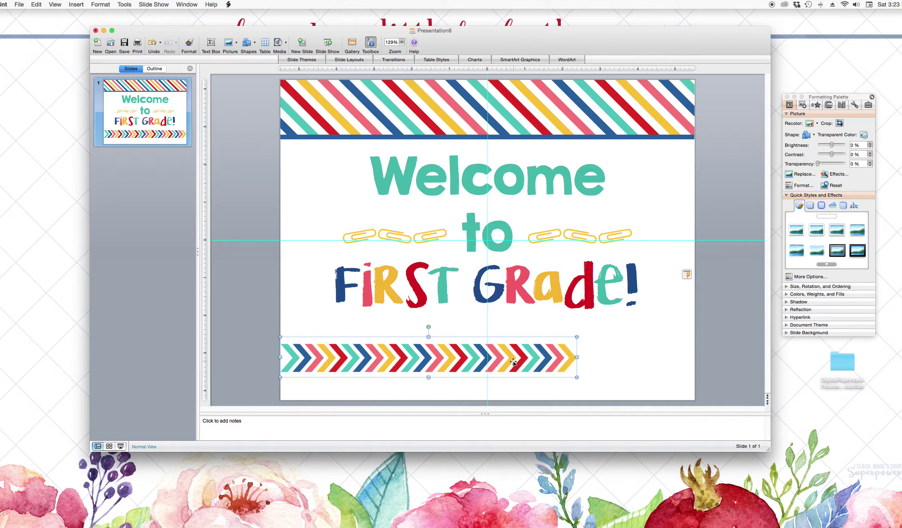
{"action": "left_click_drag", "start_coordinate": [514, 360], "coordinate": [574, 343]}
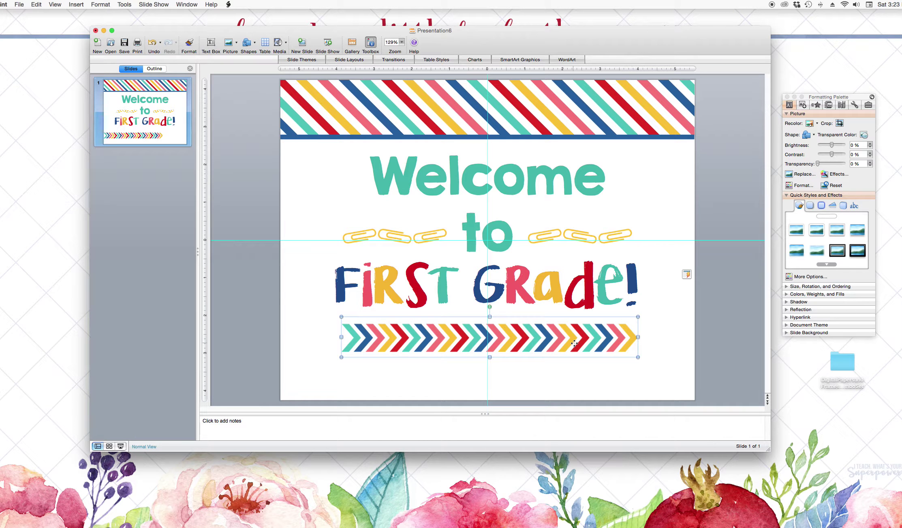
Step: Crop the chevron divider's arrow-pointing end back so that it finishes with a full pink chevron
{"action": "left_click", "coordinate": [841, 123]}
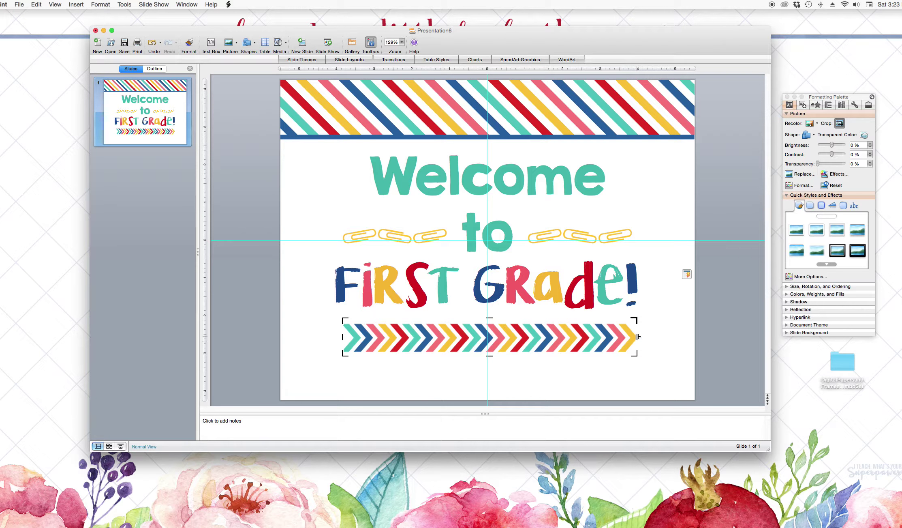
{"action": "left_click_drag", "start_coordinate": [638, 337], "coordinate": [567, 338]}
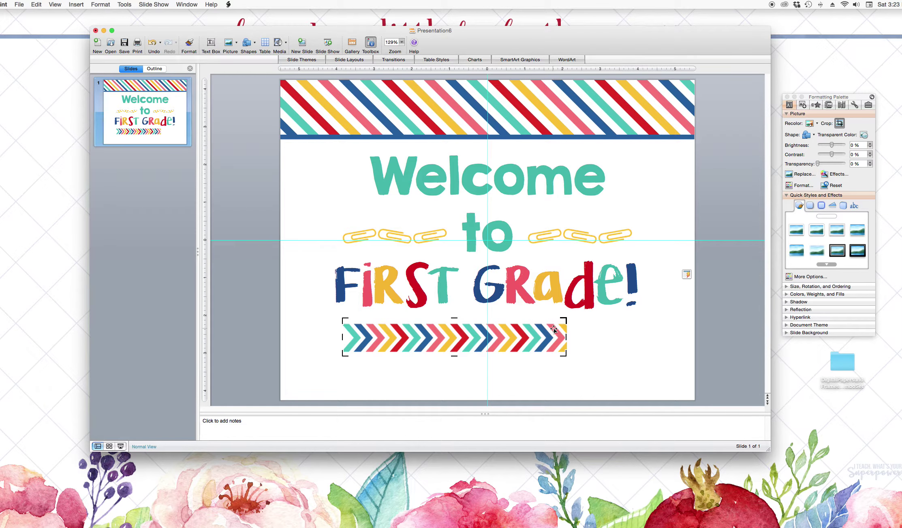
{"action": "left_click", "coordinate": [580, 368]}
Step: Centre the cropped chevron divider on the slide's vertical guide and nudge it slightly down from "First Grade!"
{"action": "left_click", "coordinate": [554, 338]}
{"action": "left_click_drag", "start_coordinate": [553, 339], "coordinate": [572, 339]}
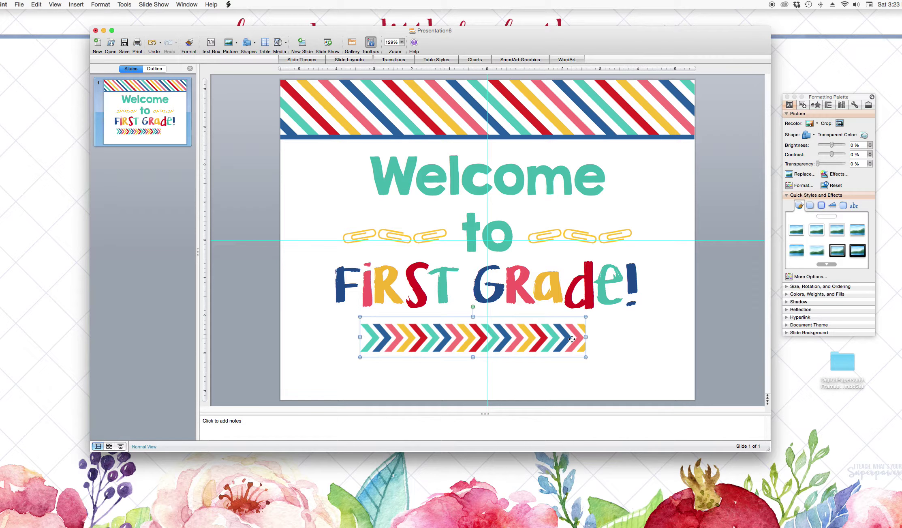
{"action": "left_click_drag", "start_coordinate": [563, 341], "coordinate": [582, 342]}
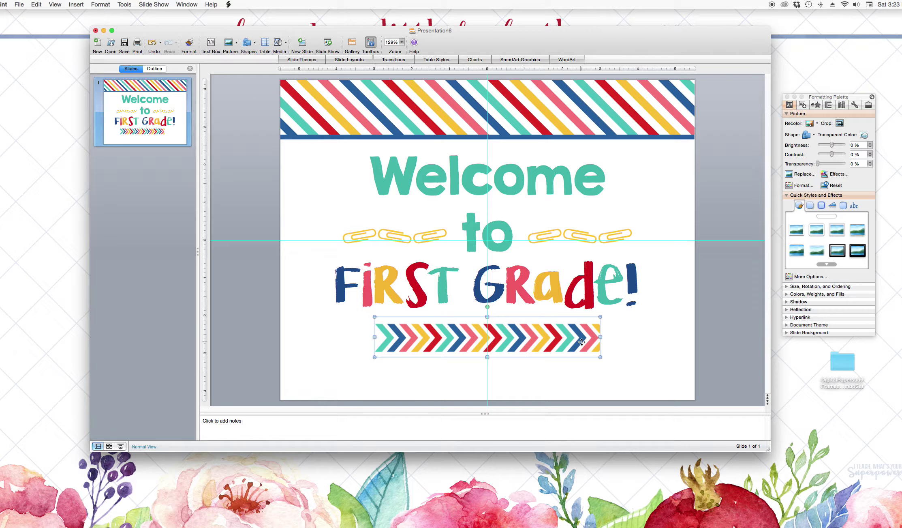
{"action": "key", "text": "Down"}
{"action": "key", "text": "Down"}
{"action": "key", "text": "Down"}
{"action": "key", "text": "Down"}
{"action": "key", "text": "Down"}
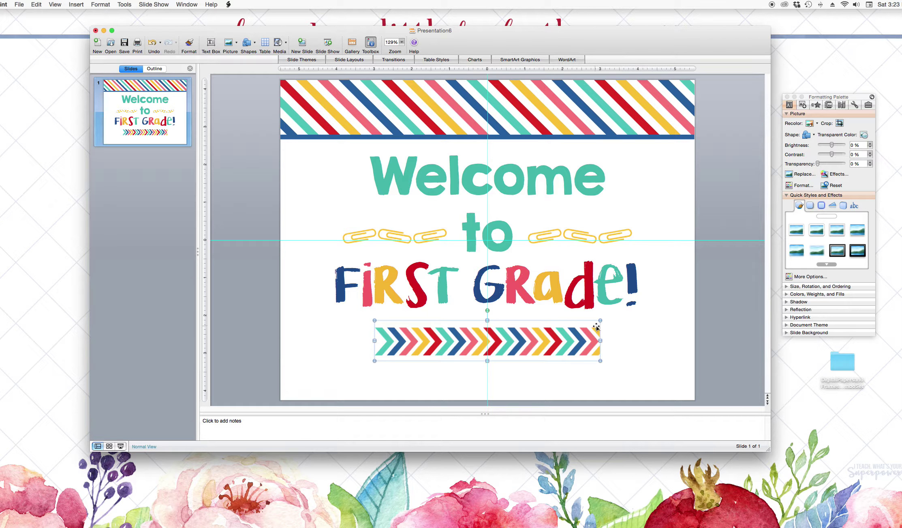
{"action": "left_click", "coordinate": [626, 357]}
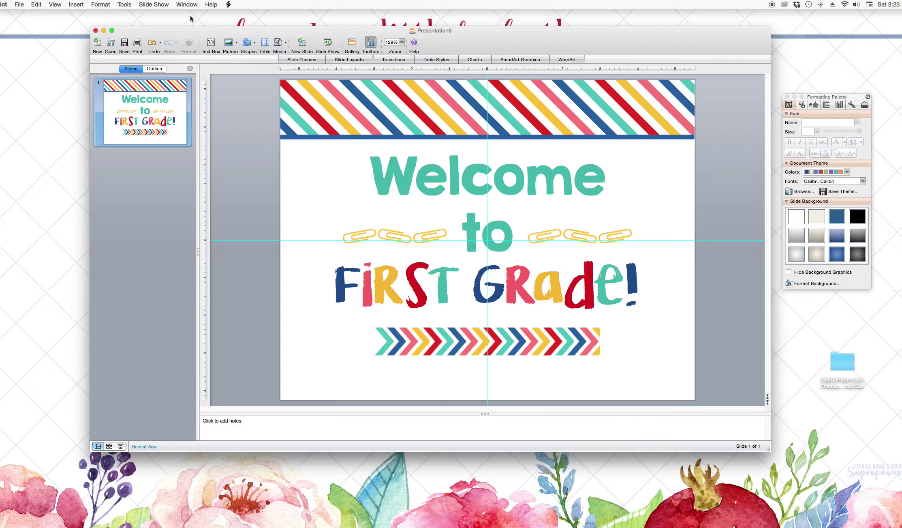
Step: Draw a closed freeform shape covering the leftover yellow piece above the tip of the divider's last pink chevron
{"action": "left_click", "coordinate": [247, 43]}
{"action": "mouse_move", "coordinate": [252, 67]}
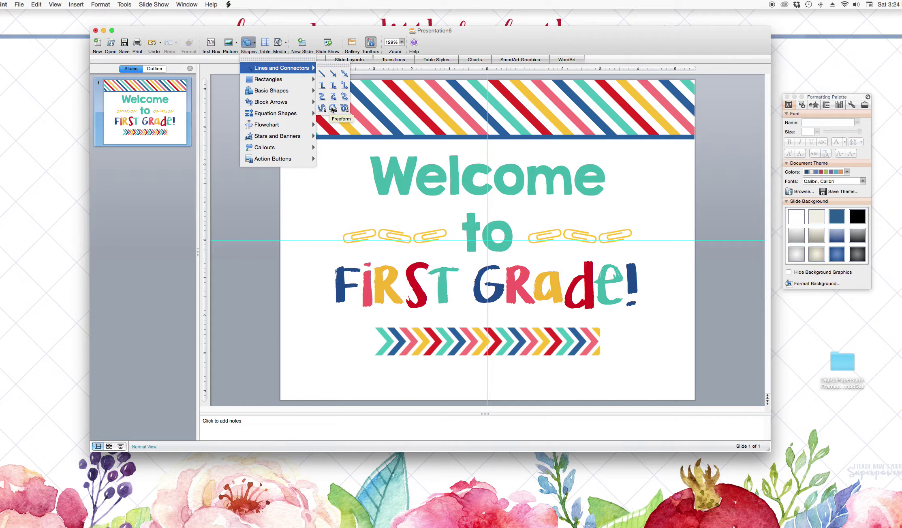
{"action": "left_click", "coordinate": [333, 108]}
{"action": "left_click", "coordinate": [401, 42]}
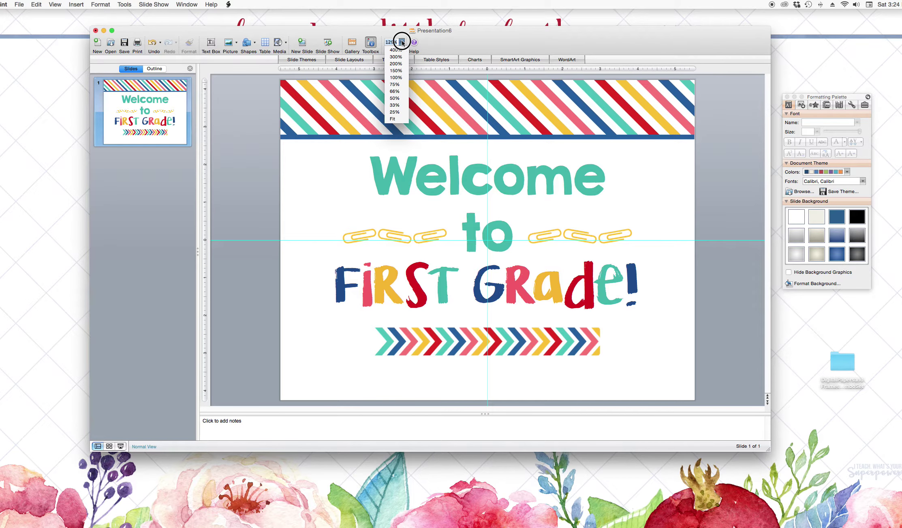
{"action": "left_click", "coordinate": [399, 58]}
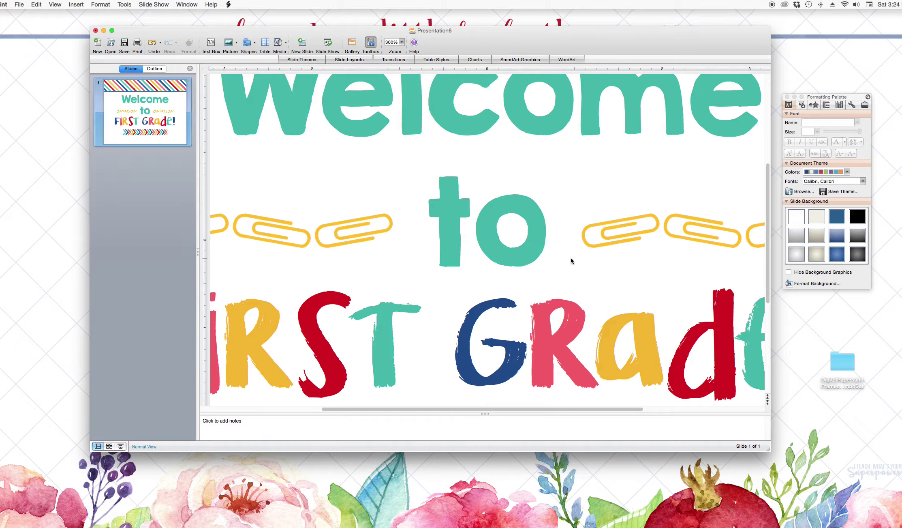
{"action": "scroll", "coordinate": [571, 257], "scroll_direction": "down", "scroll_amount": 3}
{"action": "scroll", "coordinate": [571, 257], "scroll_direction": "down", "scroll_amount": 3}
{"action": "scroll", "coordinate": [571, 258], "scroll_direction": "right", "scroll_amount": 5}
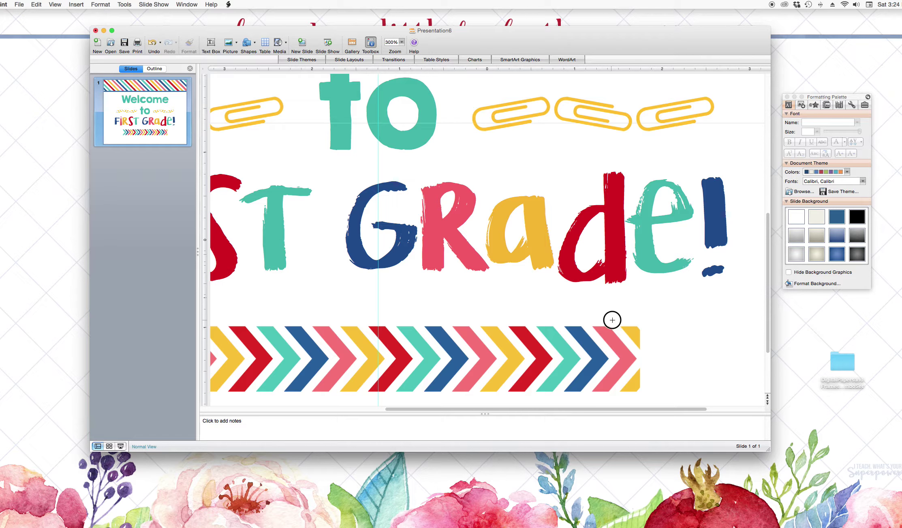
{"action": "left_click_drag", "start_coordinate": [612, 320], "coordinate": [646, 360]}
{"action": "left_click", "coordinate": [652, 319]}
{"action": "left_click", "coordinate": [617, 315]}
{"action": "left_click", "coordinate": [613, 320]}
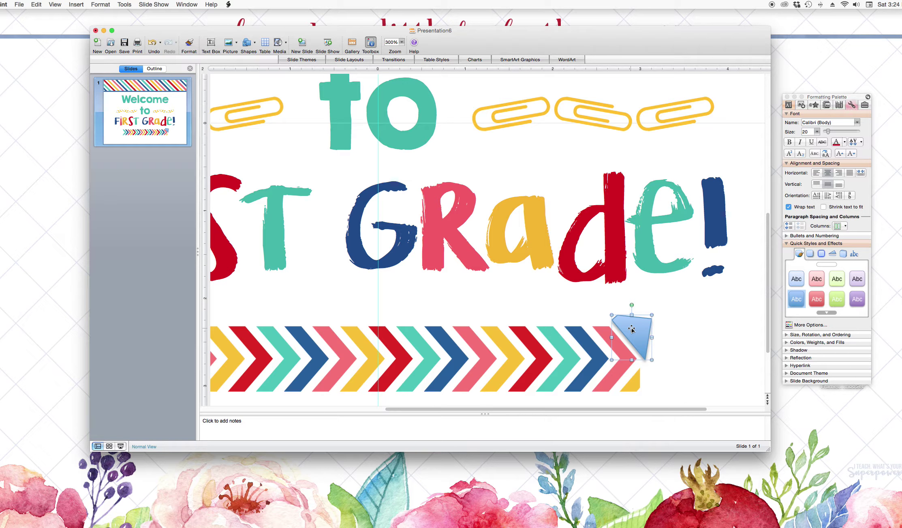
Step: Format the freeform cover shape with a solid white fill, no line and no shadow
{"action": "right_click", "coordinate": [632, 329]}
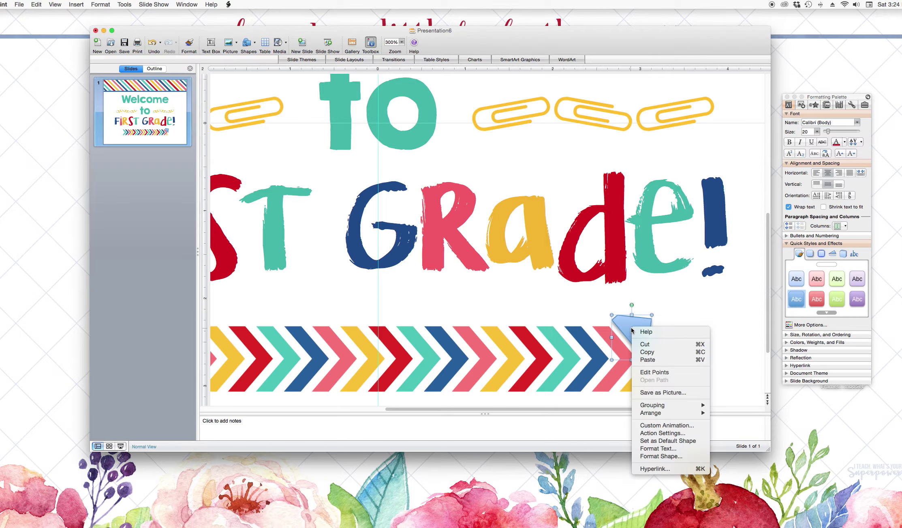
{"action": "left_click", "coordinate": [655, 458]}
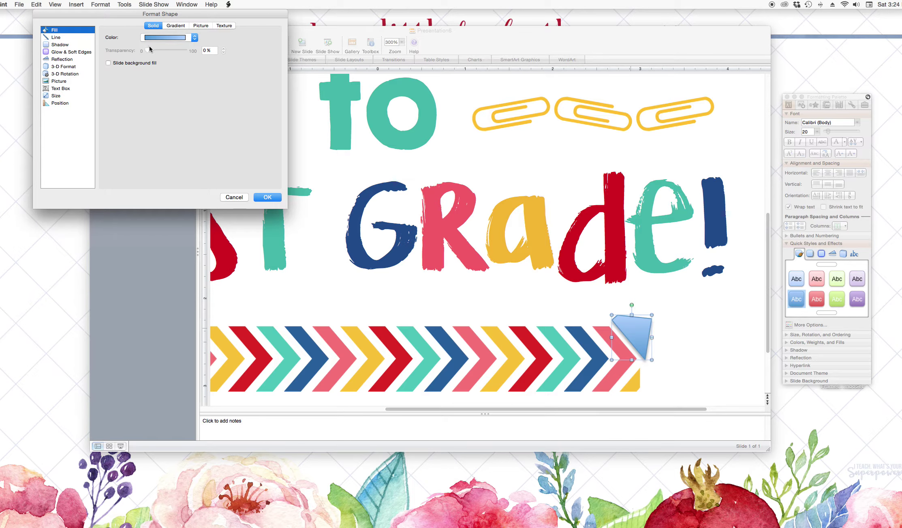
{"action": "left_click", "coordinate": [156, 38]}
{"action": "left_click", "coordinate": [144, 65]}
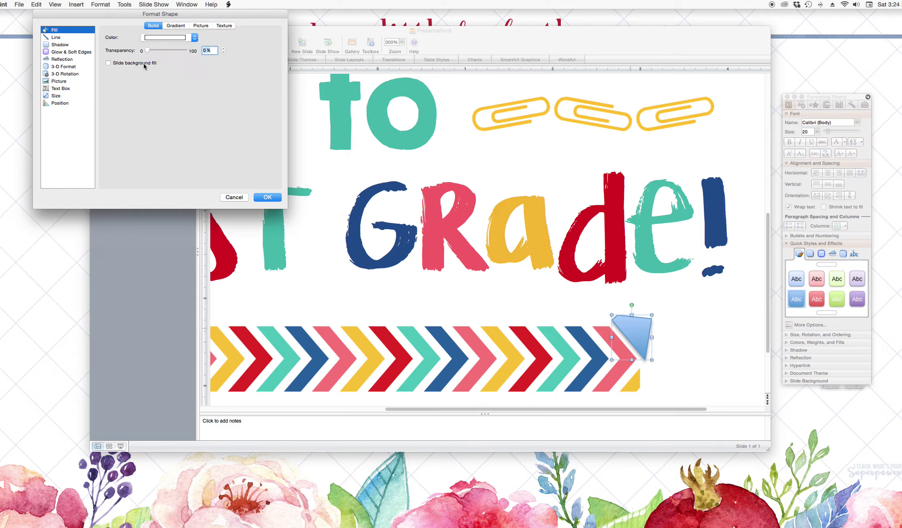
{"action": "left_click", "coordinate": [68, 38]}
{"action": "left_click", "coordinate": [148, 38]}
{"action": "left_click", "coordinate": [148, 34]}
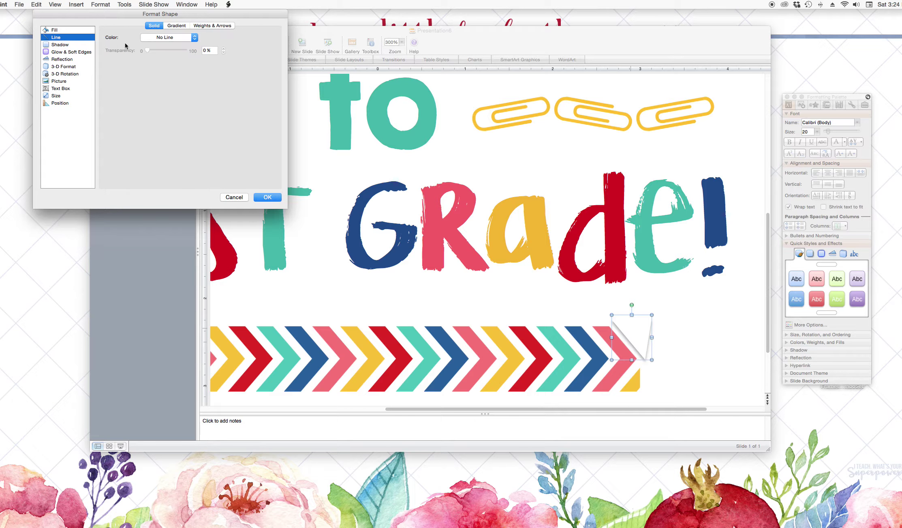
{"action": "left_click", "coordinate": [64, 45]}
{"action": "left_click", "coordinate": [108, 37]}
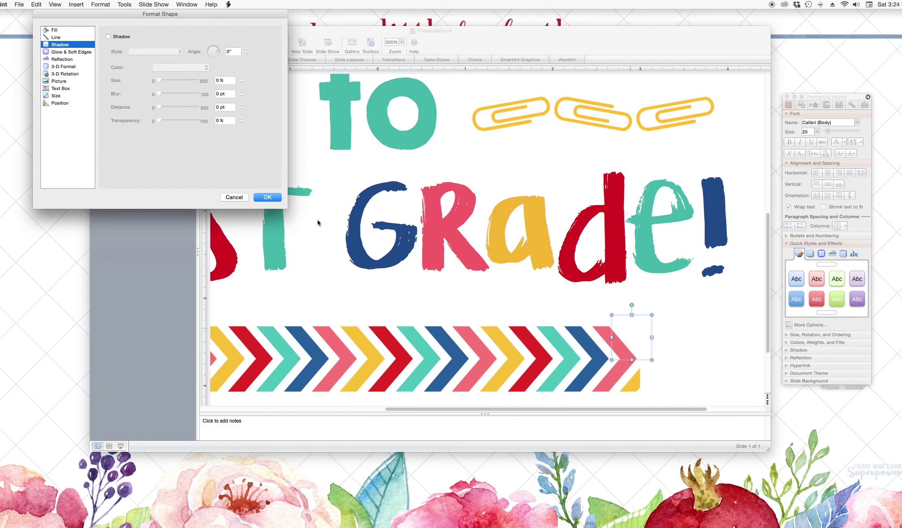
{"action": "left_click", "coordinate": [267, 198]}
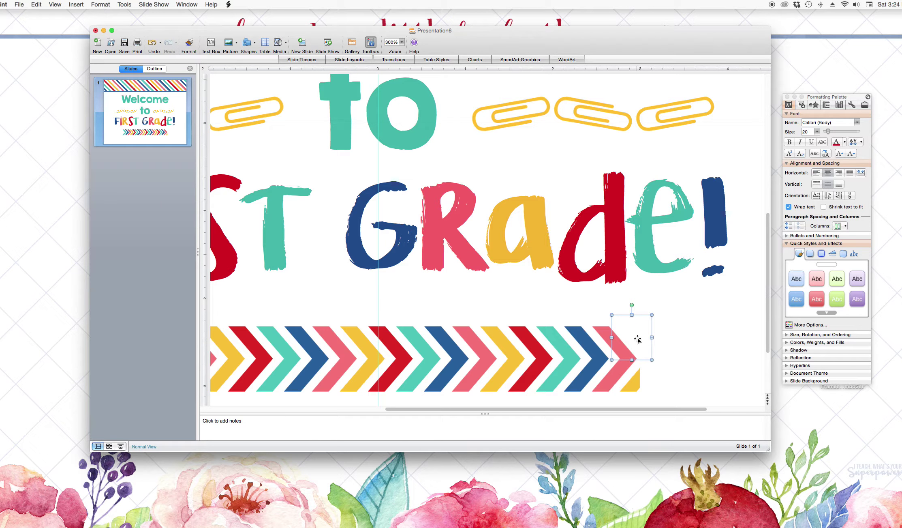
{"action": "left_click", "coordinate": [652, 379]}
Step: Draw a closed freeform triangle covering the leftover yellow piece below the tip of the divider's last pink chevron
{"action": "left_click", "coordinate": [247, 42]}
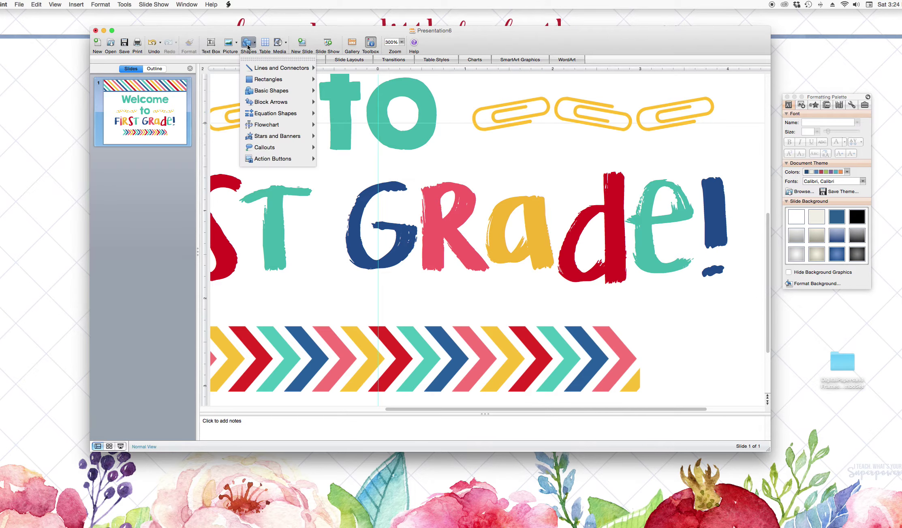
{"action": "left_click", "coordinate": [333, 107]}
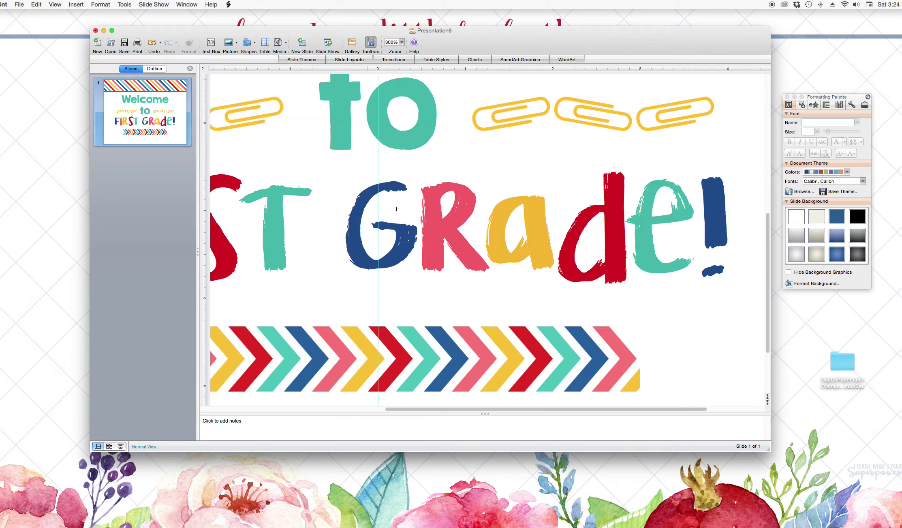
{"action": "left_click", "coordinate": [643, 357]}
{"action": "left_click", "coordinate": [611, 398]}
{"action": "left_click", "coordinate": [651, 400]}
{"action": "left_click", "coordinate": [644, 358]}
Step: Format the lower triangular cover shape with a solid white fill, no line and no shadow
{"action": "right_click", "coordinate": [640, 381]}
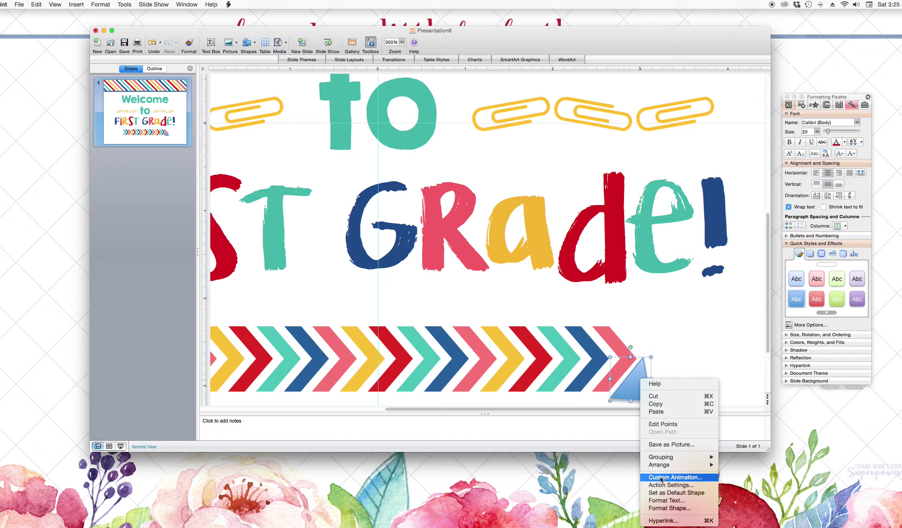
{"action": "left_click", "coordinate": [658, 508]}
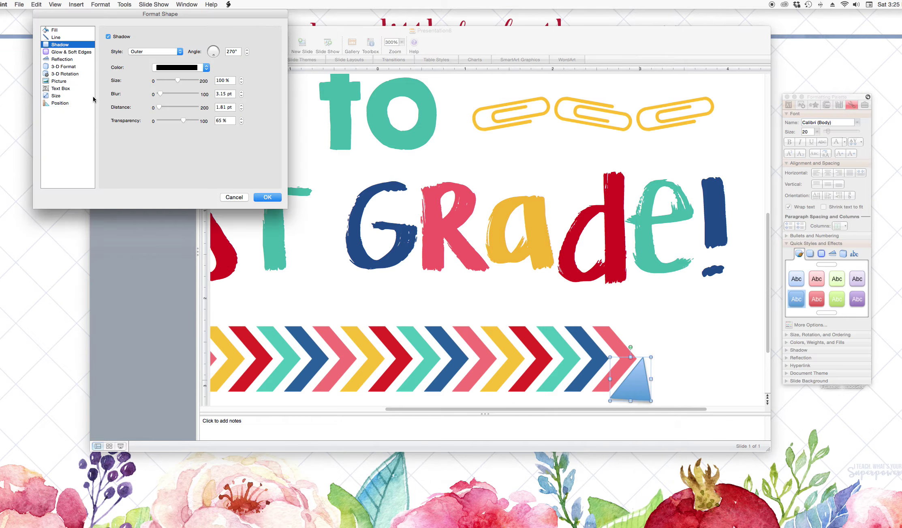
{"action": "left_click", "coordinate": [53, 30]}
{"action": "left_click", "coordinate": [149, 37]}
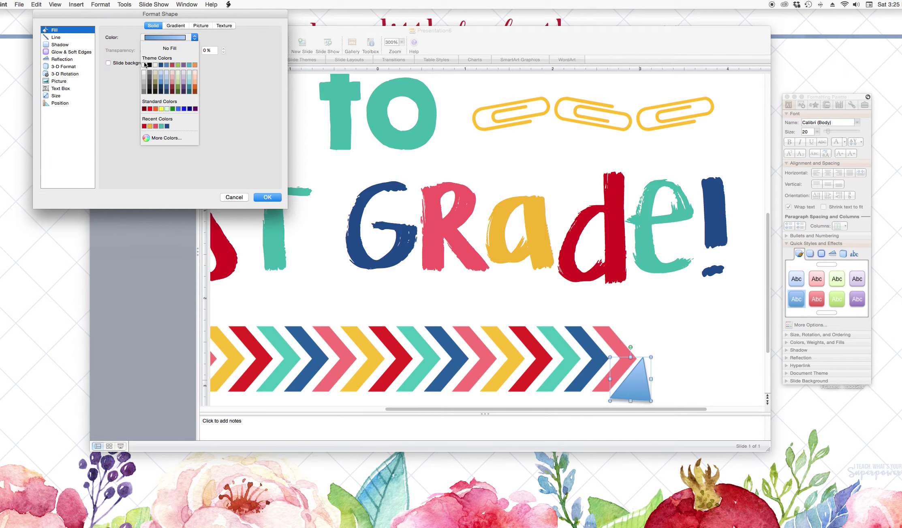
{"action": "left_click", "coordinate": [144, 64]}
{"action": "left_click", "coordinate": [74, 40]}
{"action": "left_click", "coordinate": [155, 40]}
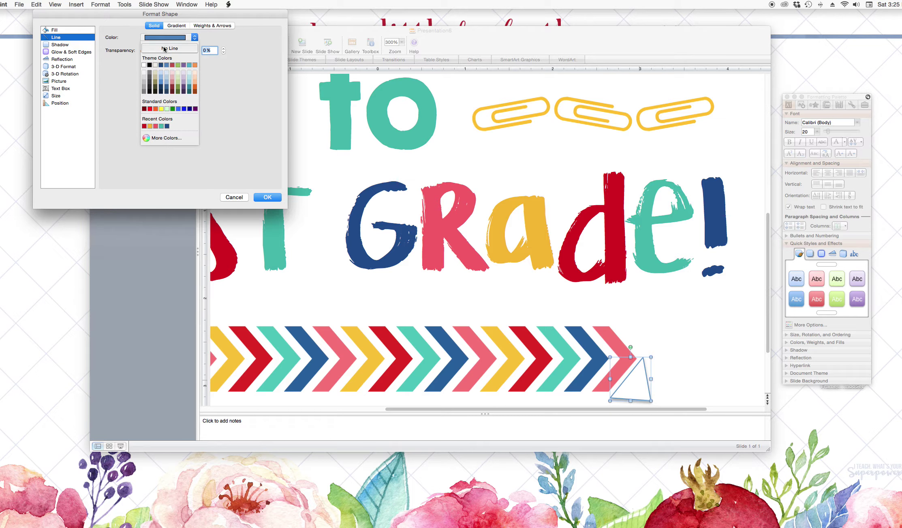
{"action": "left_click", "coordinate": [158, 49]}
{"action": "left_click", "coordinate": [60, 44]}
{"action": "left_click", "coordinate": [108, 36]}
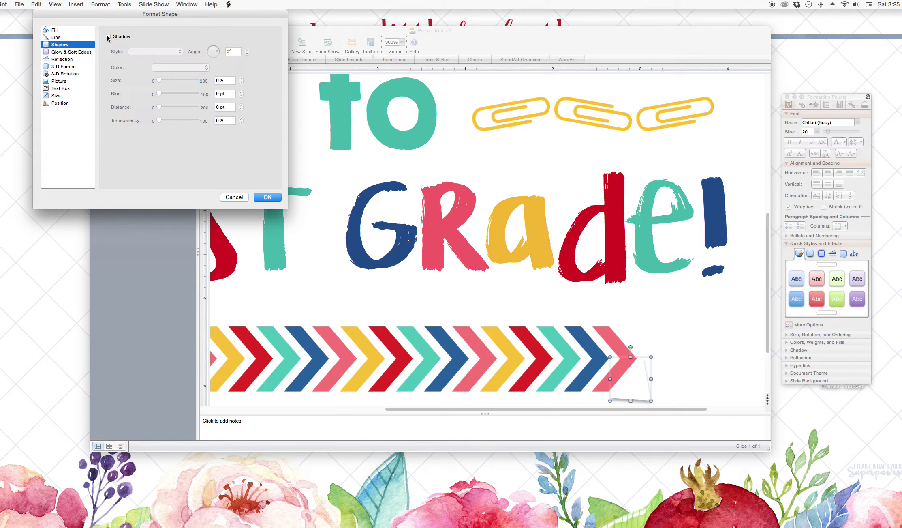
{"action": "left_click", "coordinate": [268, 197]}
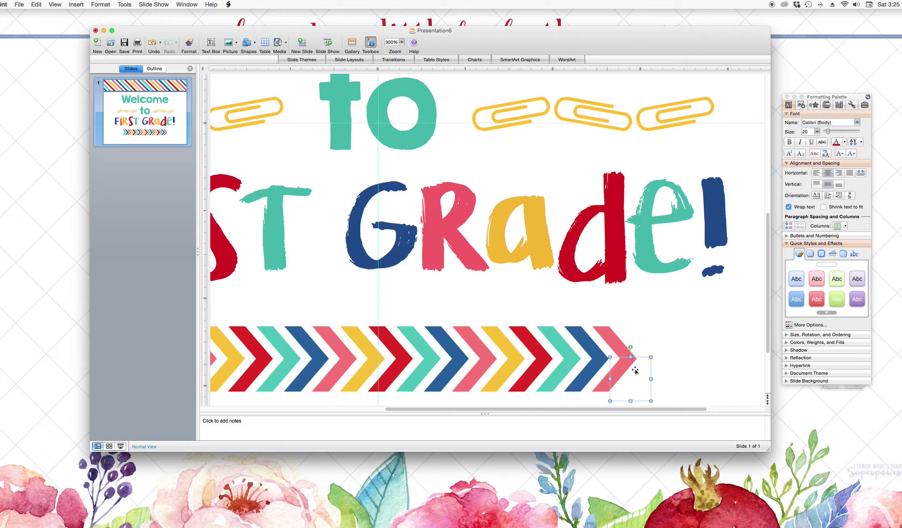
{"action": "left_click", "coordinate": [688, 374]}
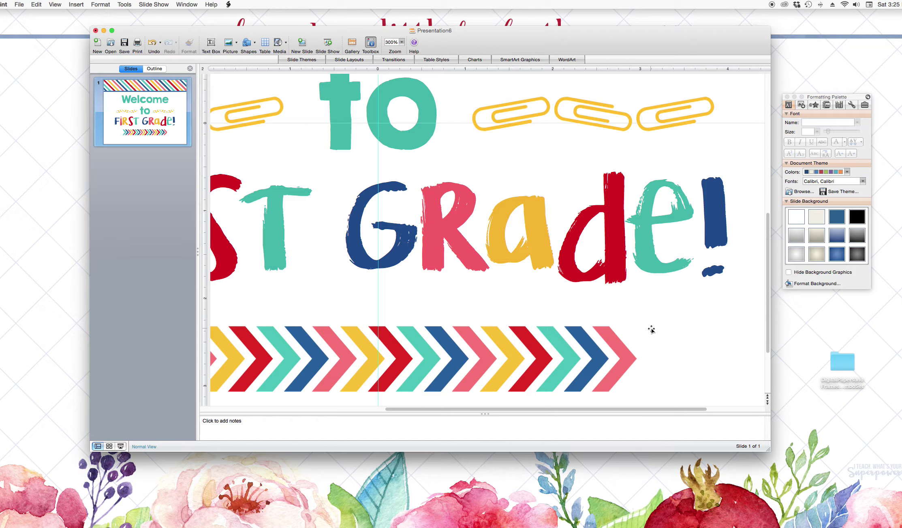
{"action": "left_click", "coordinate": [401, 42]}
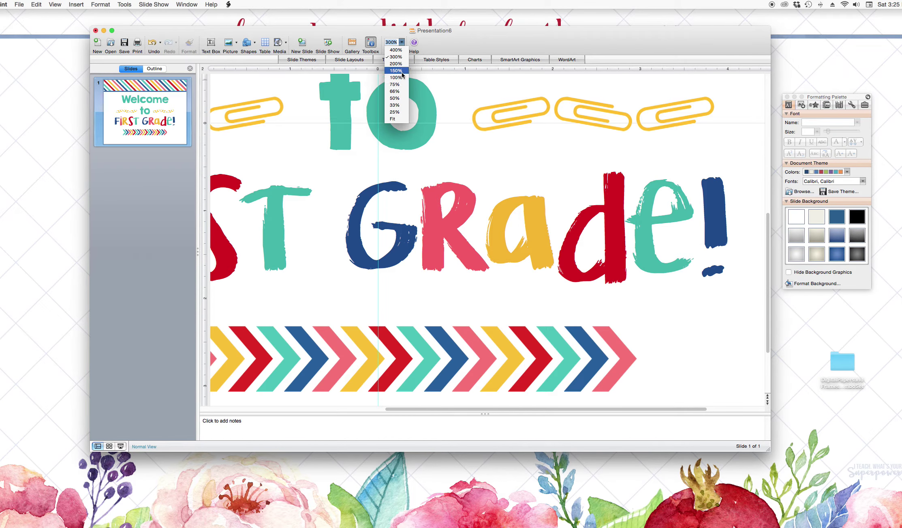
{"action": "left_click", "coordinate": [396, 70]}
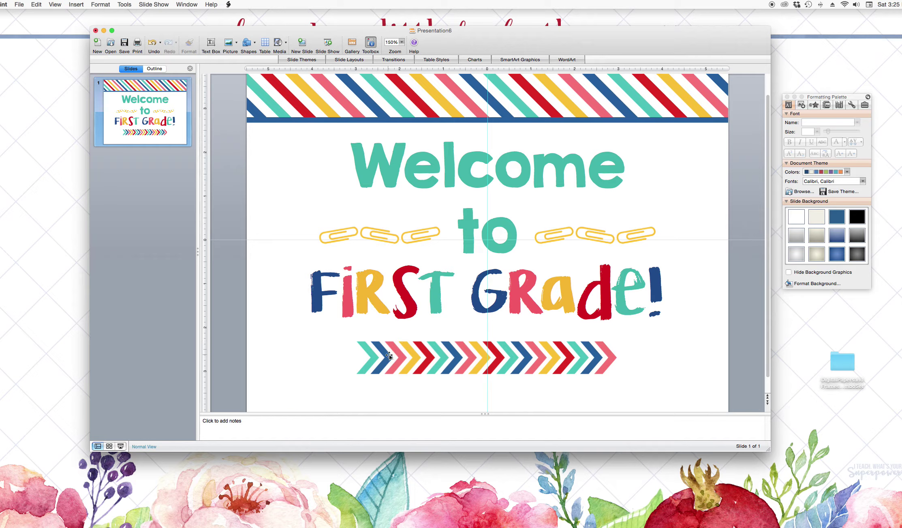
{"action": "left_click", "coordinate": [598, 357]}
{"action": "left_click", "coordinate": [679, 389]}
{"action": "left_click_drag", "start_coordinate": [680, 393], "coordinate": [318, 321]}
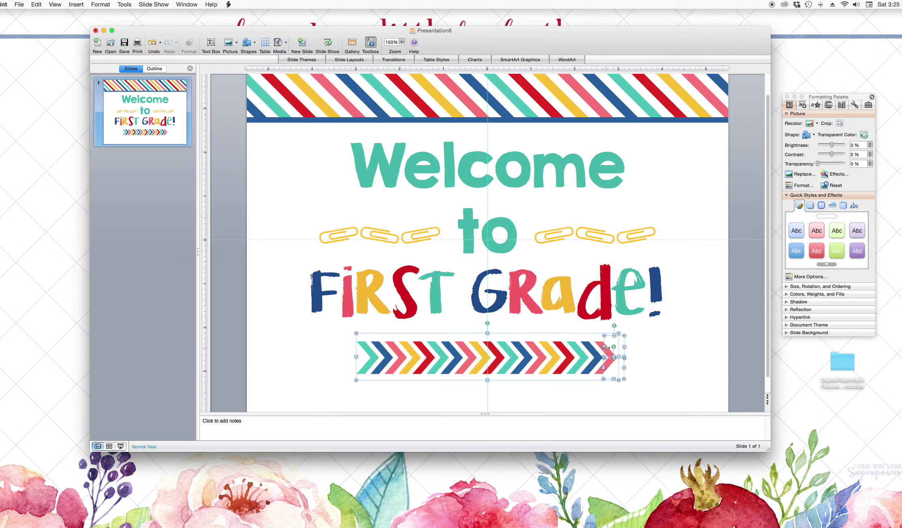
{"action": "left_click", "coordinate": [666, 354]}
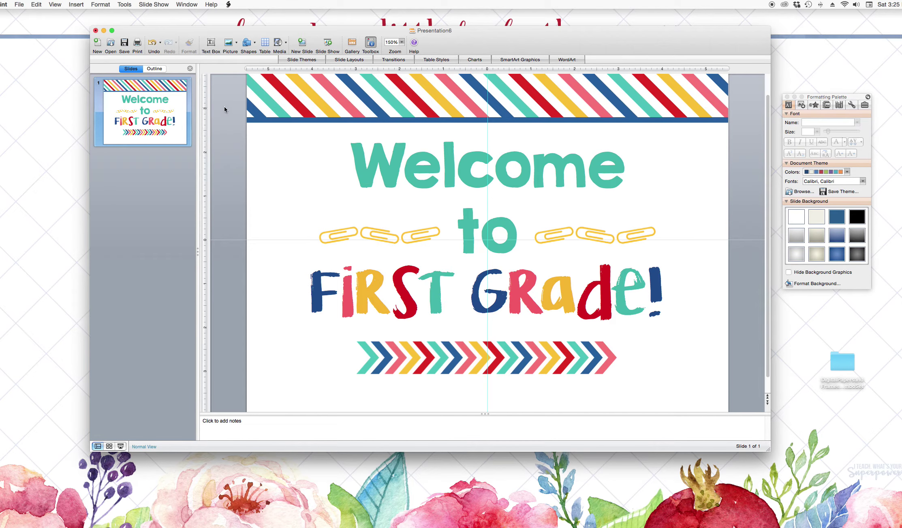
{"action": "left_click_drag", "start_coordinate": [231, 107], "coordinate": [708, 396]}
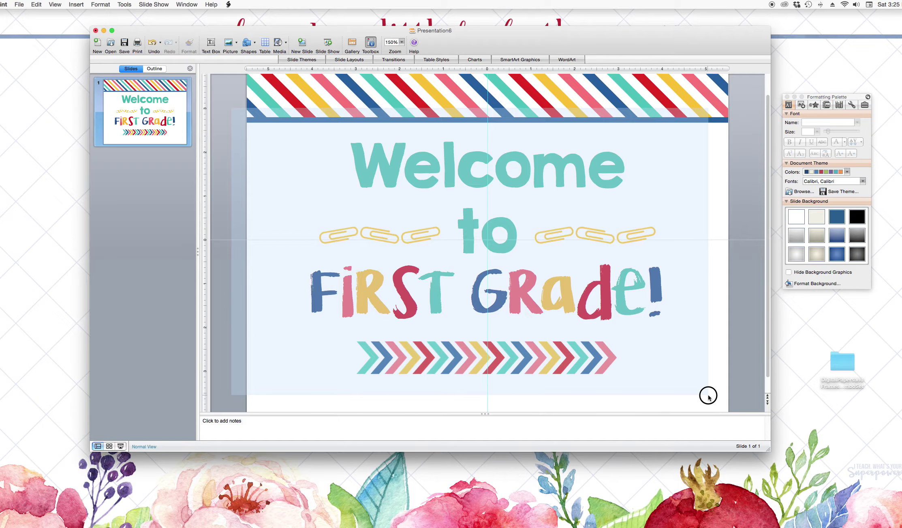
{"action": "left_click_drag", "start_coordinate": [708, 396], "coordinate": [708, 396]}
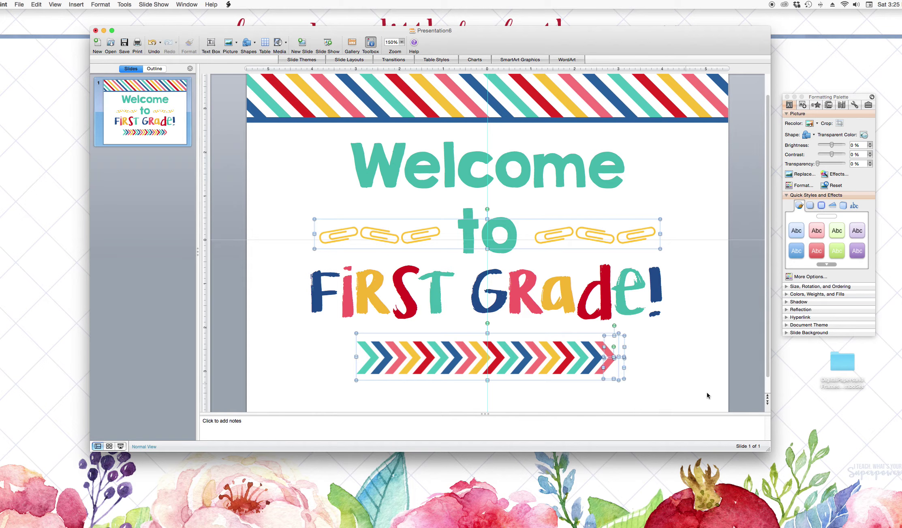
{"action": "left_click", "coordinate": [715, 398]}
Step: Select the welcome text, paper clips, chevron divider and its cover shapes together and nudge them slightly down, away from the striped banner
{"action": "left_click_drag", "start_coordinate": [719, 407], "coordinate": [252, 107]}
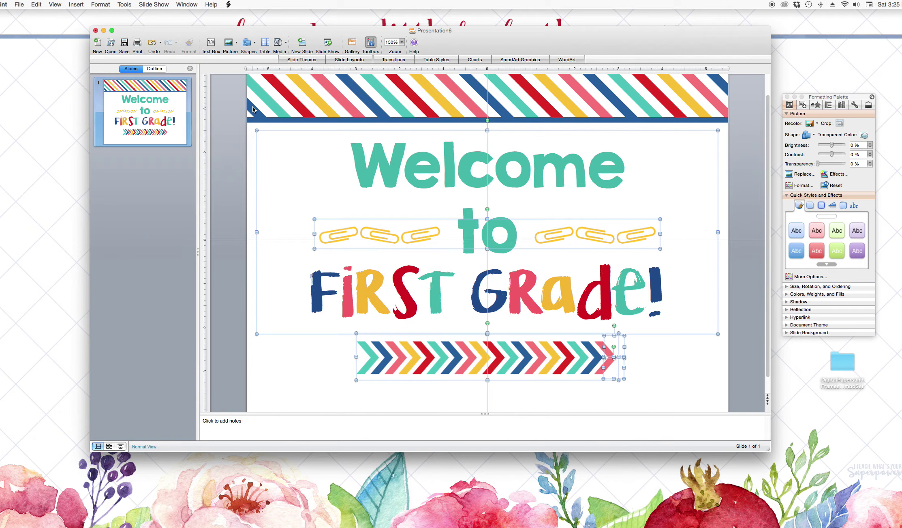
{"action": "key", "text": "Down"}
{"action": "key", "text": "Down"}
{"action": "key", "text": "Down"}
{"action": "key", "text": "Down"}
{"action": "key", "text": "Down"}
{"action": "key", "text": "Down"}
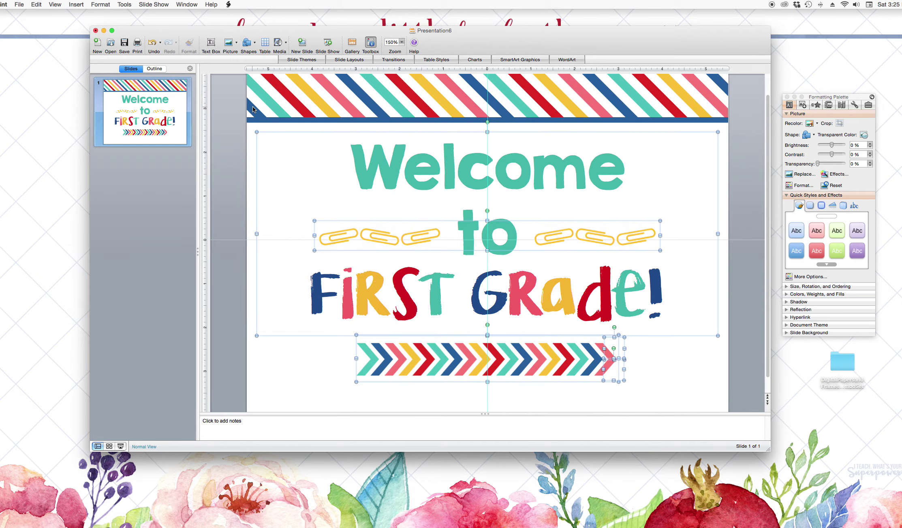
{"action": "key", "text": "Down"}
{"action": "key", "text": "Down"}
{"action": "key", "text": "Down"}
{"action": "key", "text": "Down"}
{"action": "key", "text": "Down"}
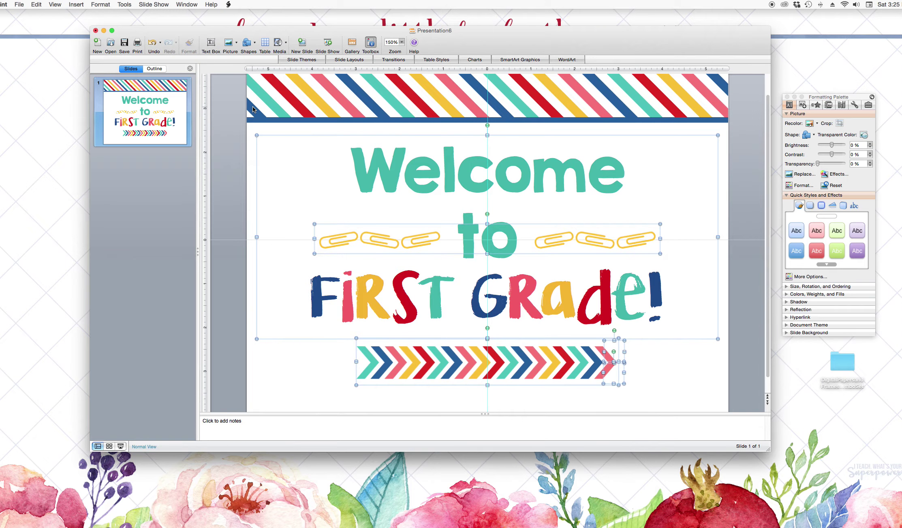
{"action": "key", "text": "Down"}
{"action": "key", "text": "Down"}
{"action": "key", "text": "Down"}
{"action": "key", "text": "Down"}
{"action": "key", "text": "Down"}
{"action": "key", "text": "Down"}
{"action": "key", "text": "Down"}
{"action": "key", "text": "Down"}
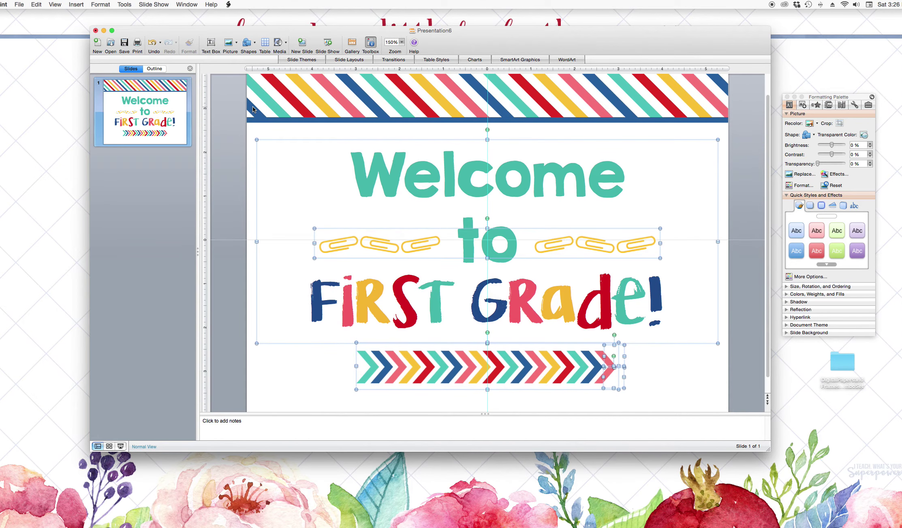
{"action": "key", "text": "Down"}
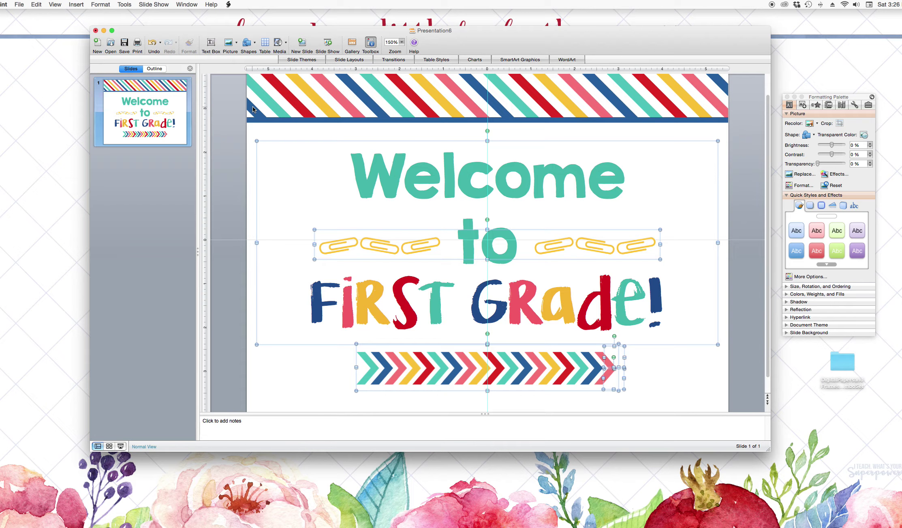
{"action": "left_click", "coordinate": [227, 99]}
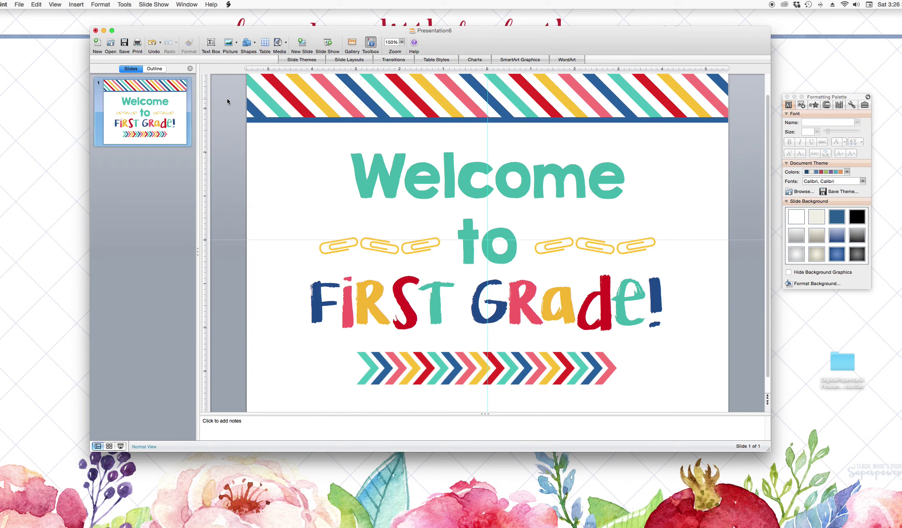
Step: Save a copy of the presentation to the Desktop as "Welcome to First Grade" in PDF format
{"action": "left_click", "coordinate": [18, 5]}
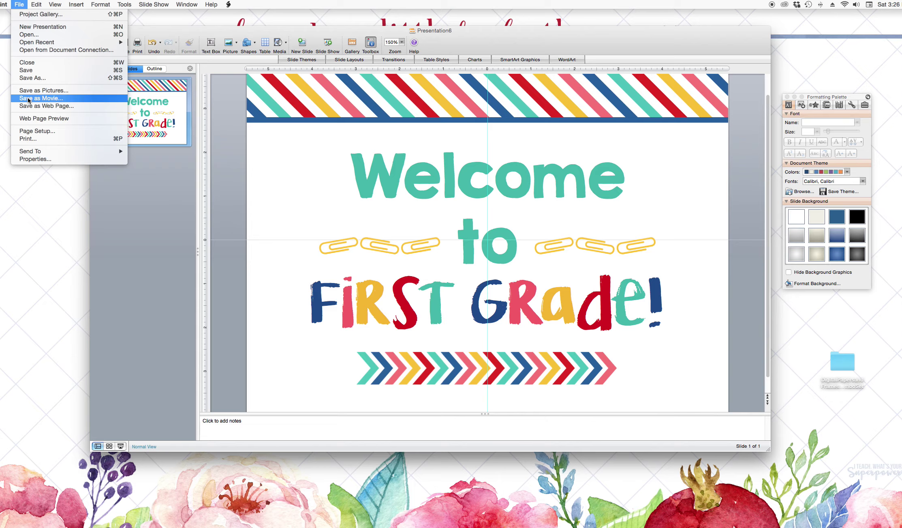
{"action": "left_click", "coordinate": [30, 80]}
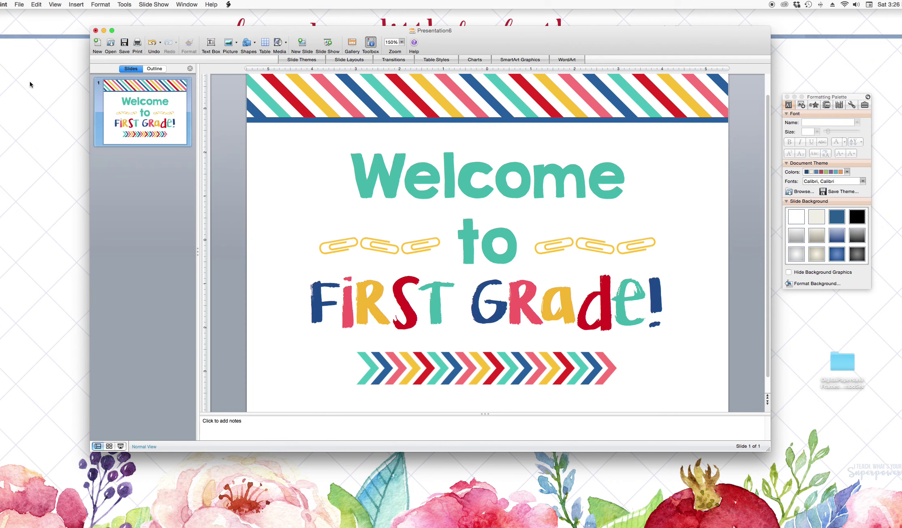
{"action": "left_click", "coordinate": [317, 137]}
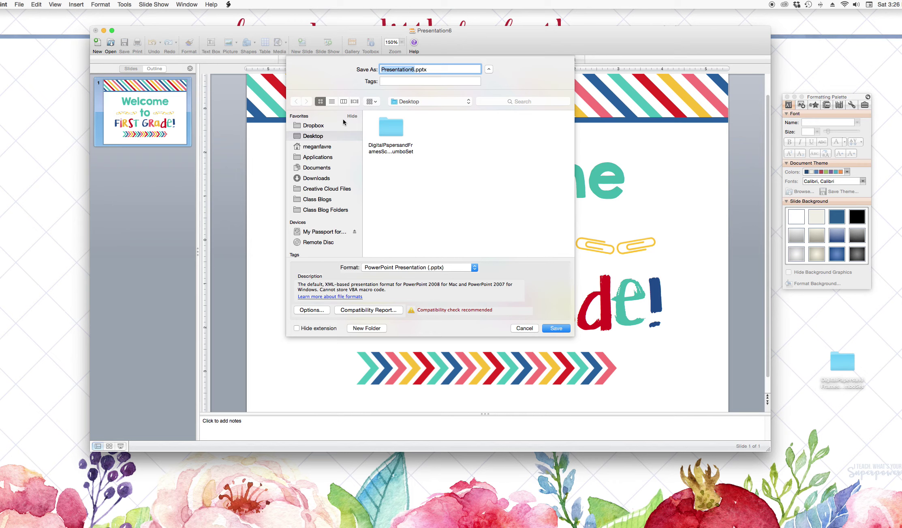
{"action": "type", "text": "Welcome to First Grade"}
{"action": "left_click", "coordinate": [411, 267]}
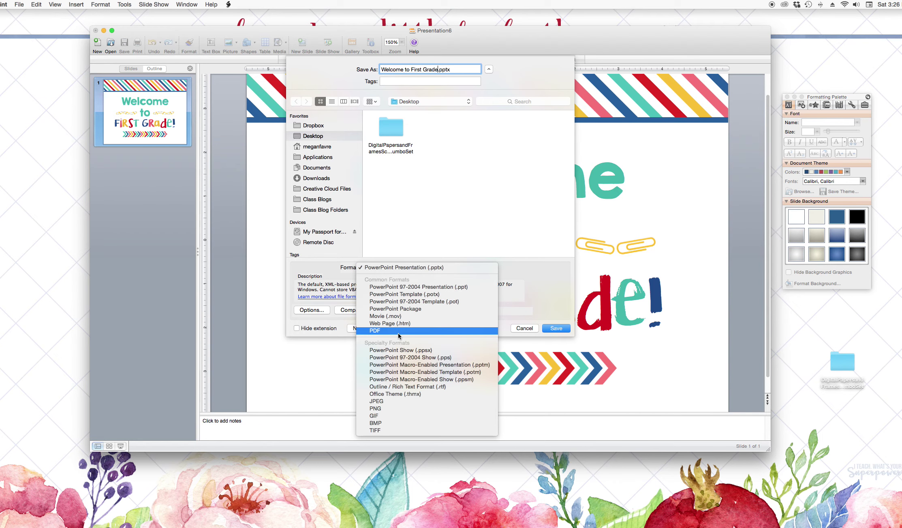
{"action": "left_click", "coordinate": [398, 331]}
{"action": "left_click", "coordinate": [557, 328]}
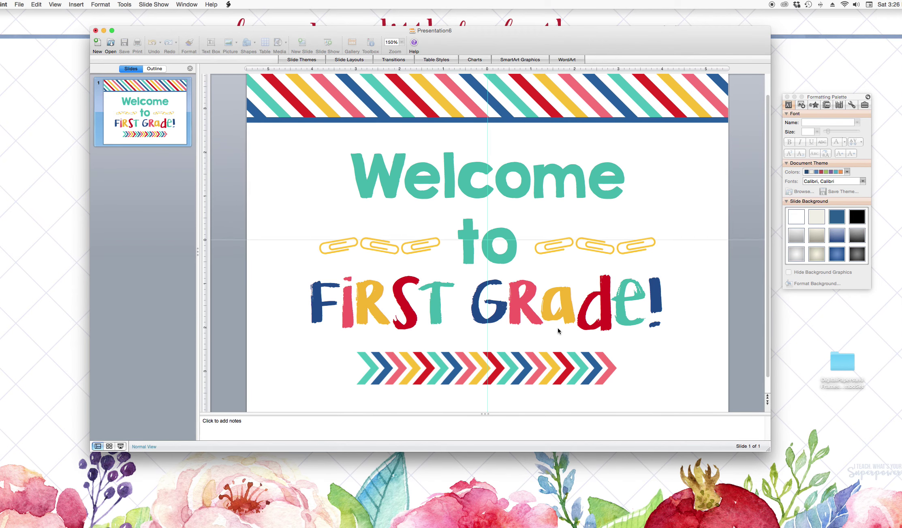